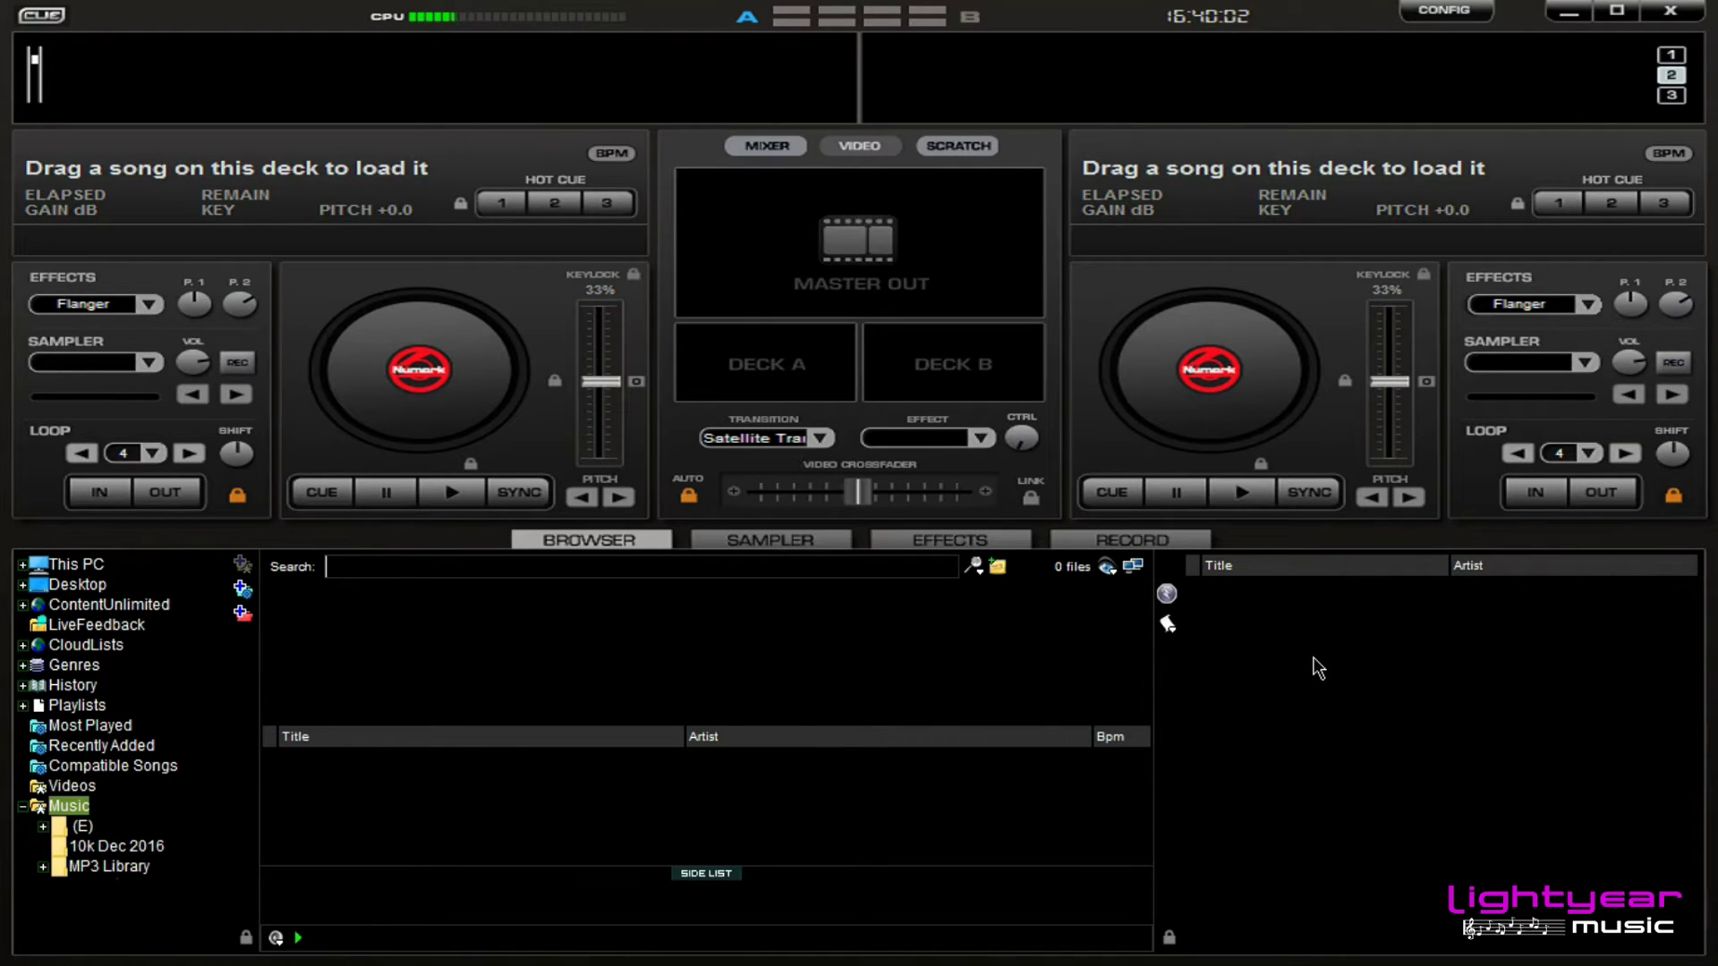
Look through the sampler, sound effects and recording panels, then return to the library browser.
left_click(390, 565)
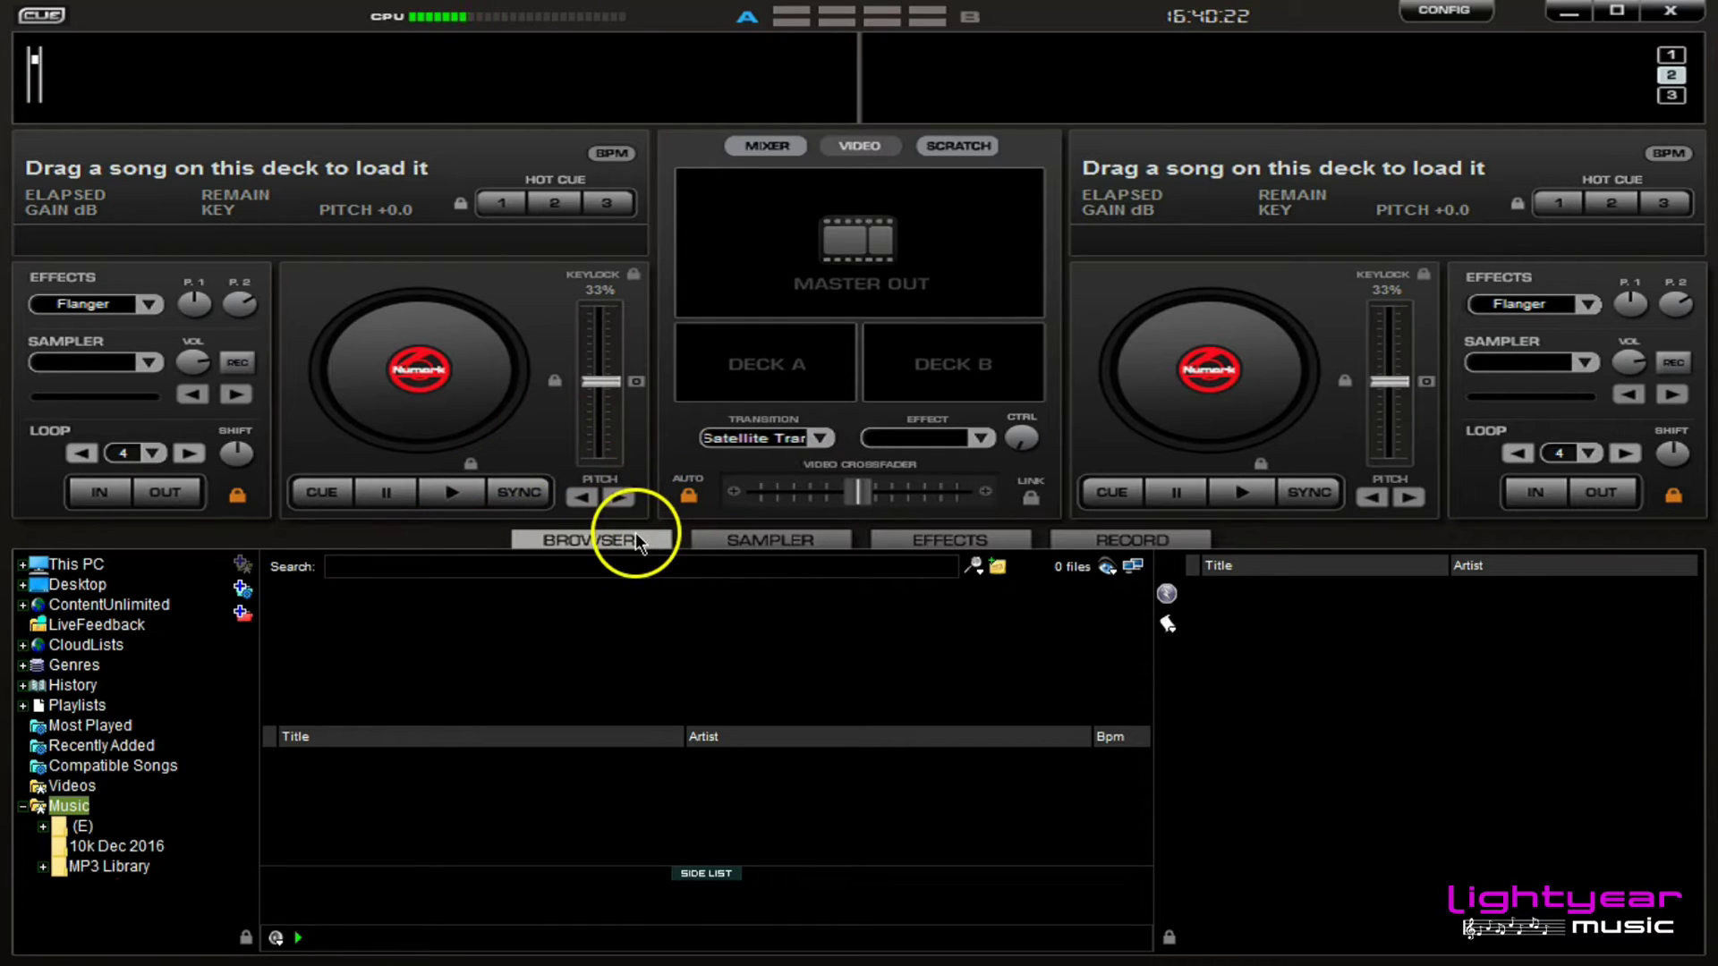
left_click(768, 539)
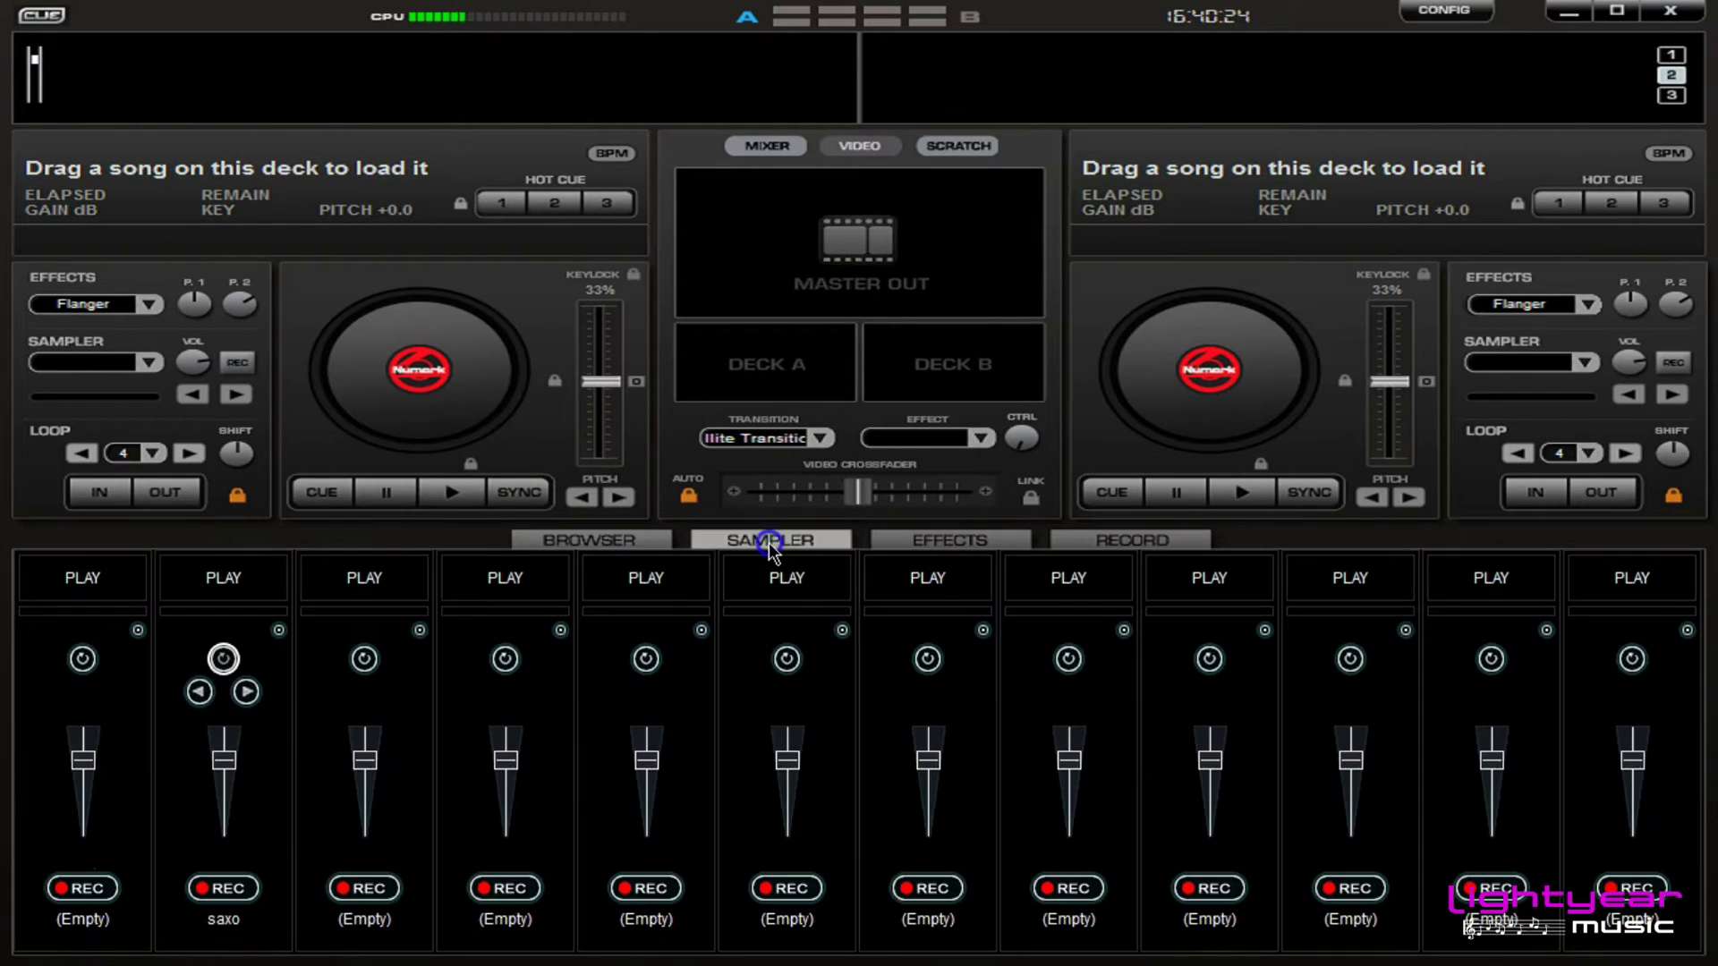
left_click(923, 541)
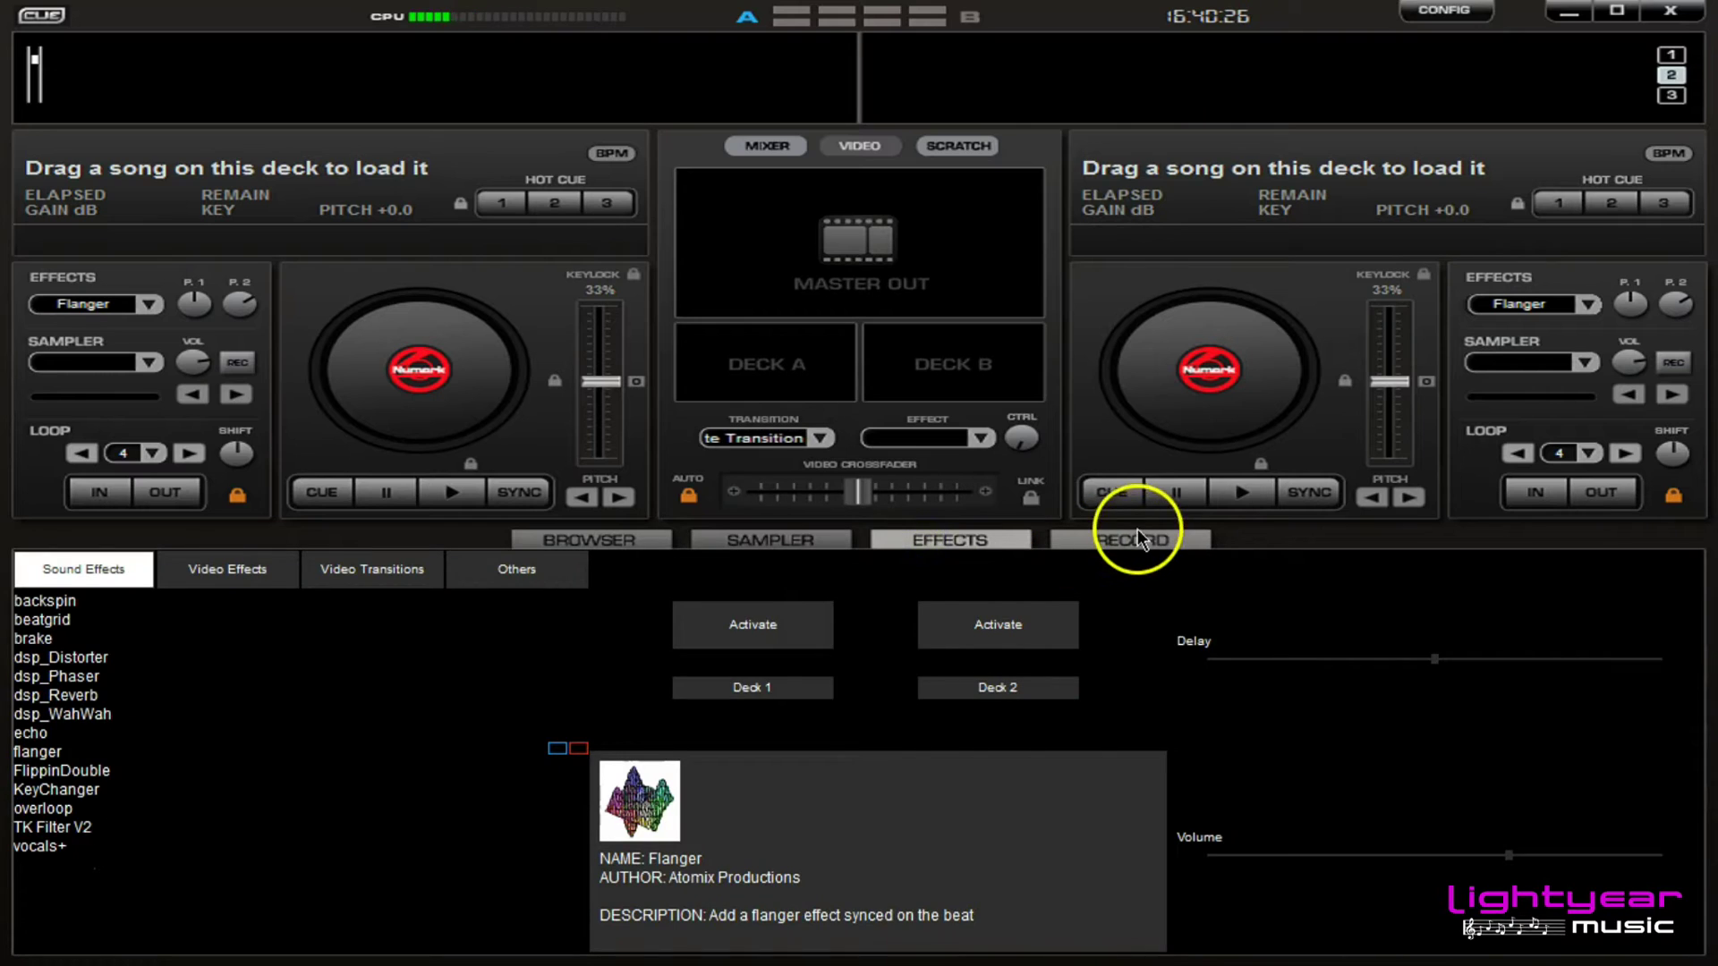
left_click(1135, 541)
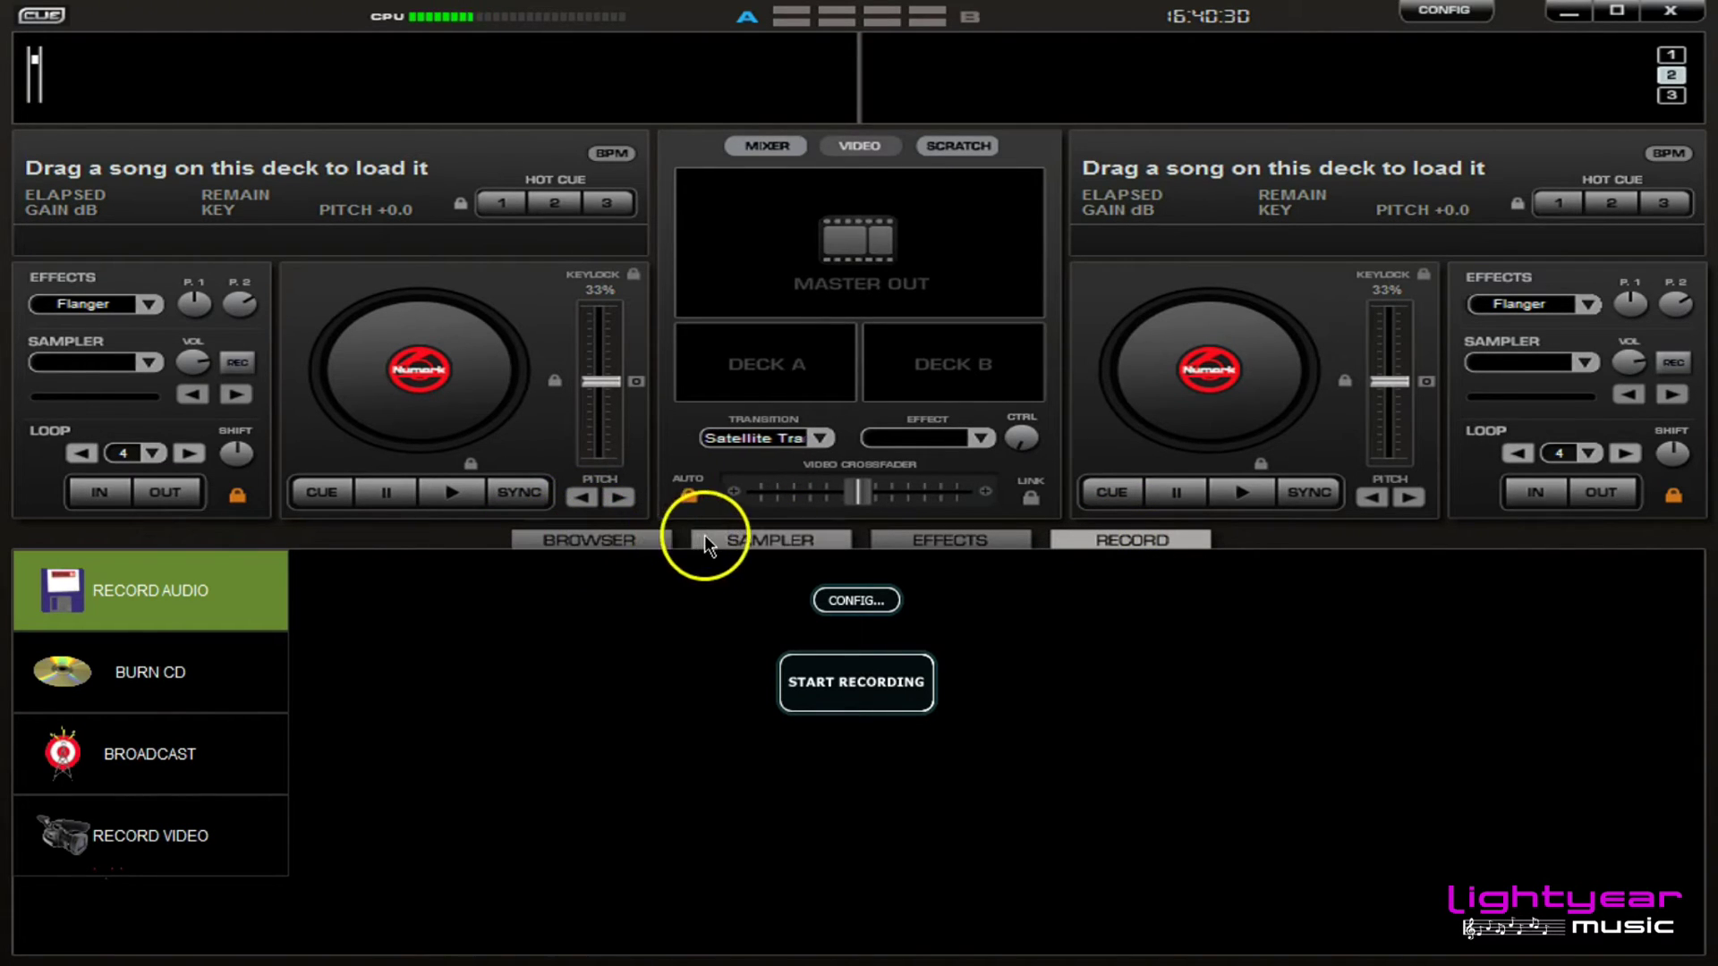
left_click(768, 540)
left_click(1132, 542)
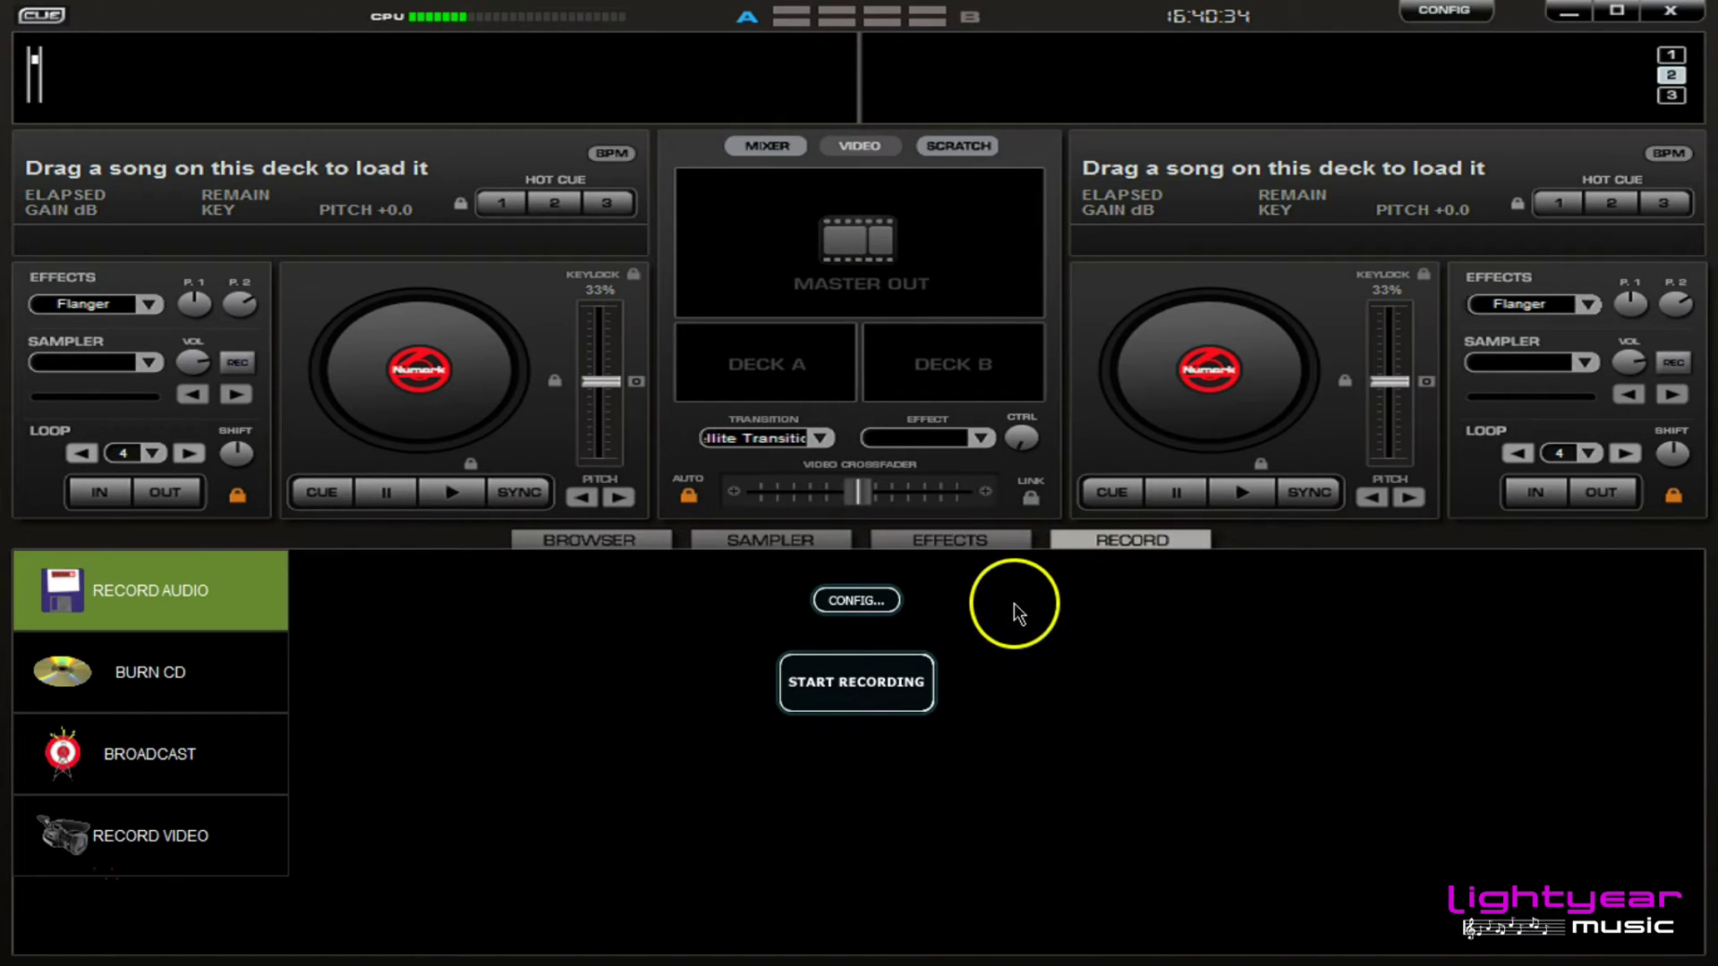
left_click(590, 540)
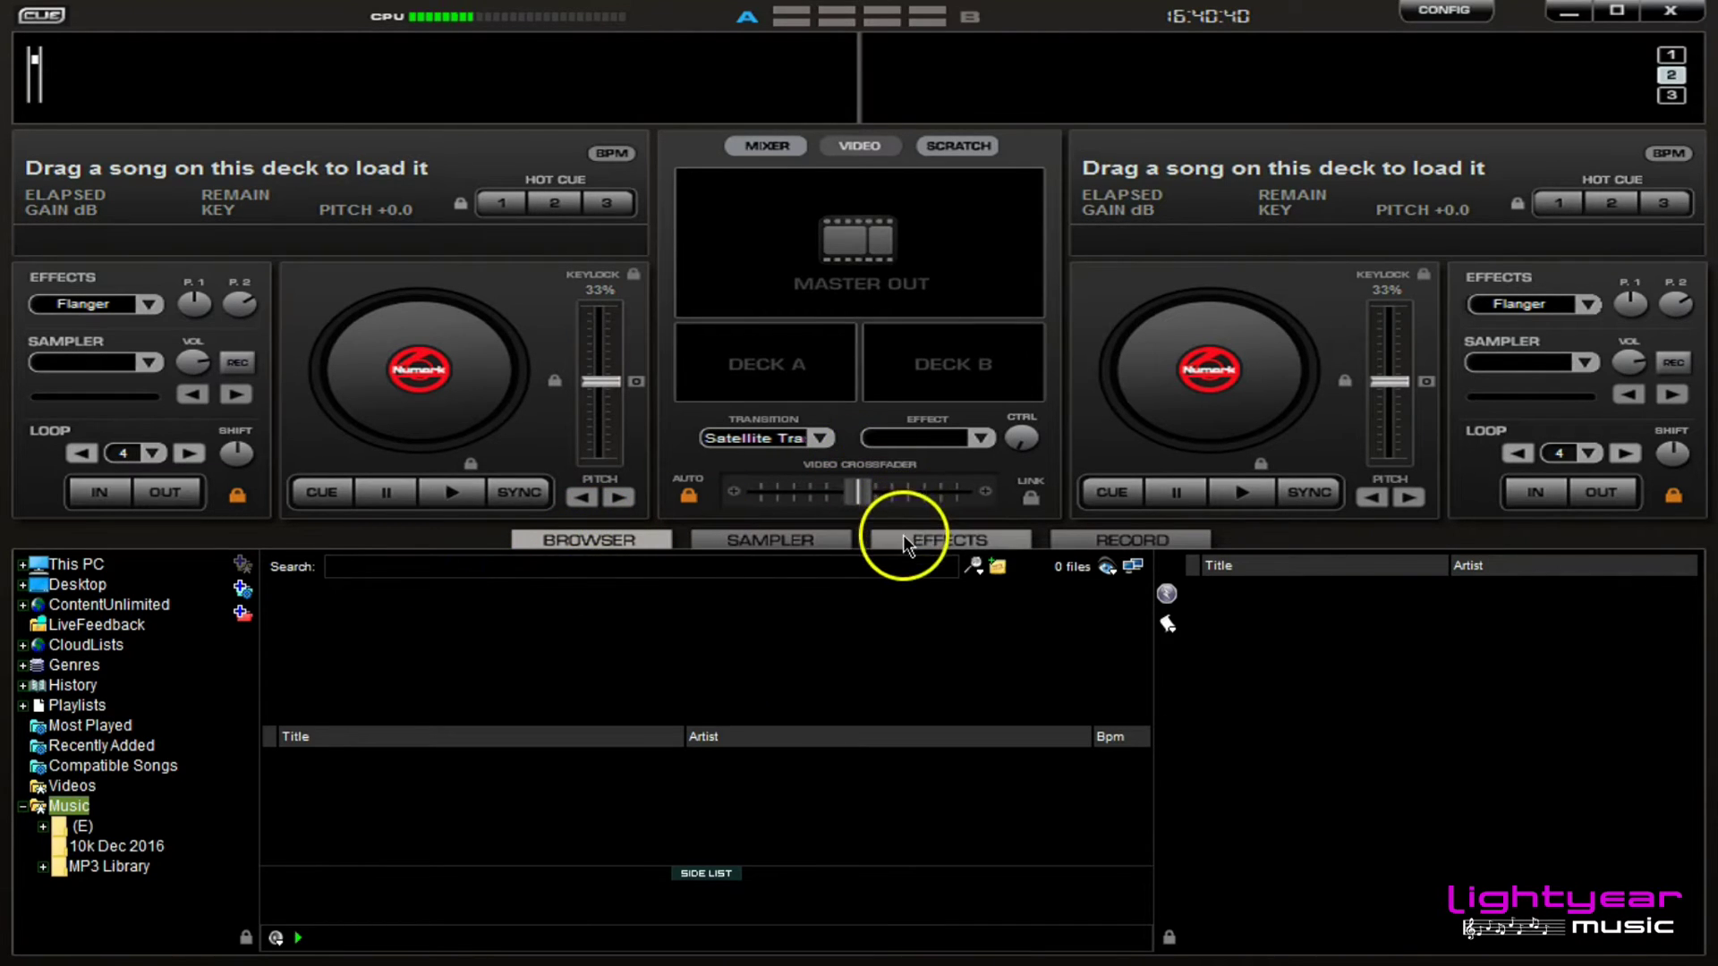
left_click(949, 540)
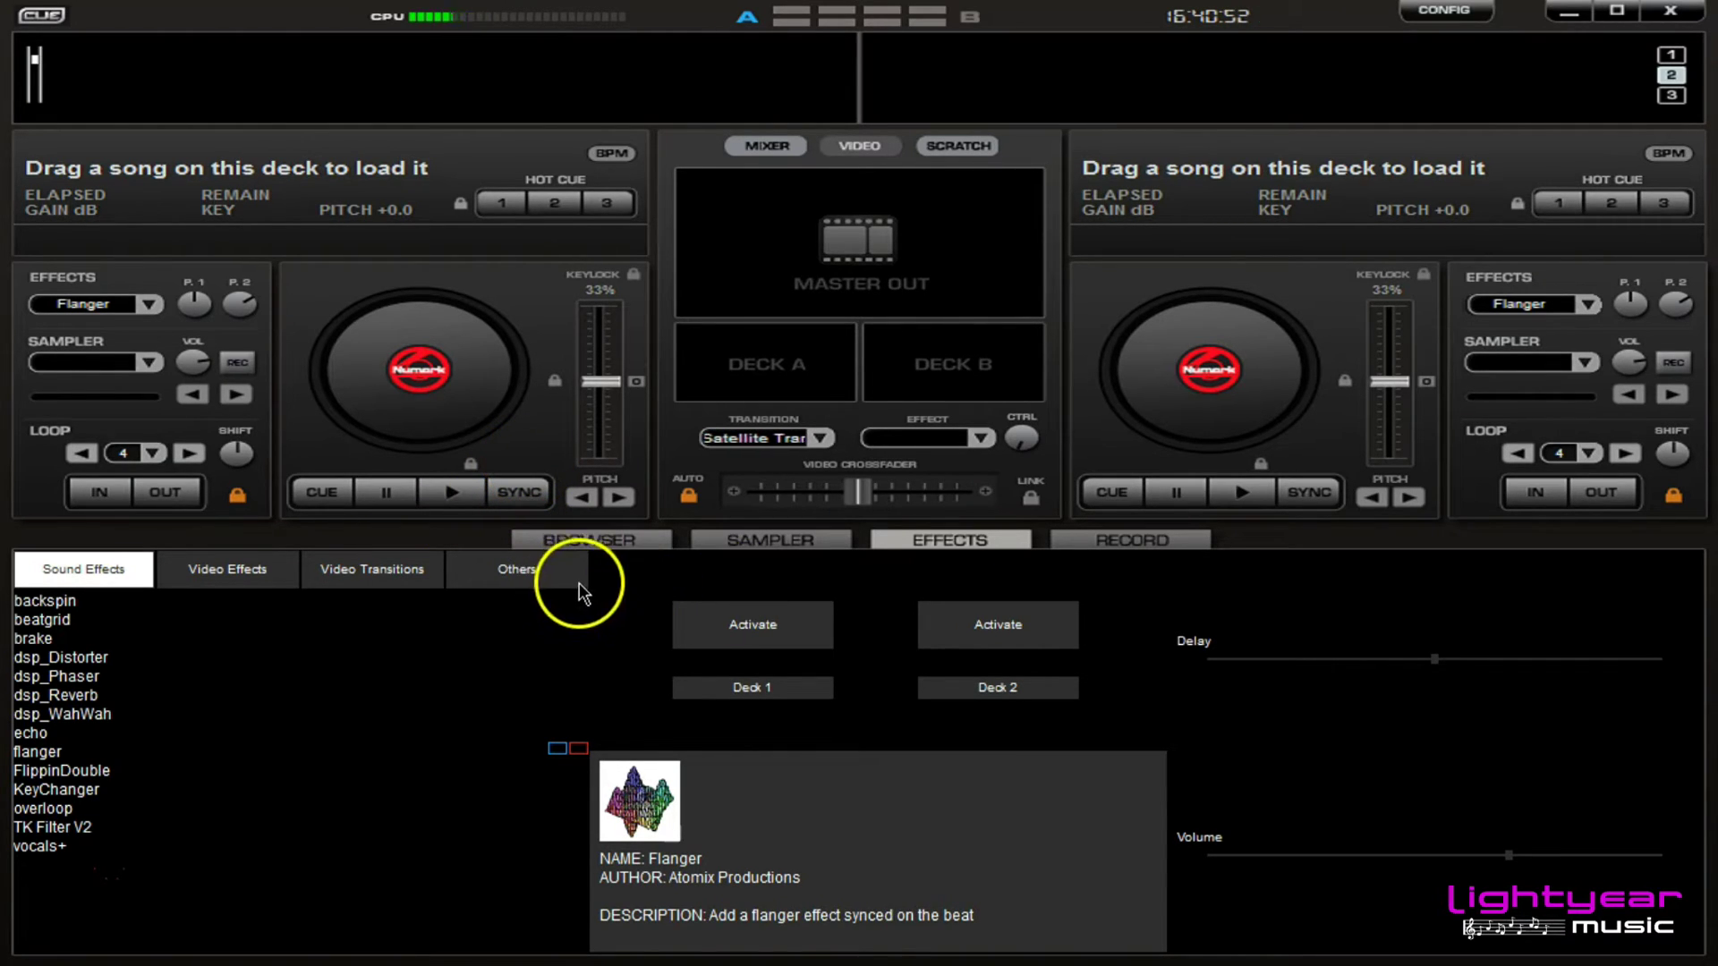
left_click(587, 537)
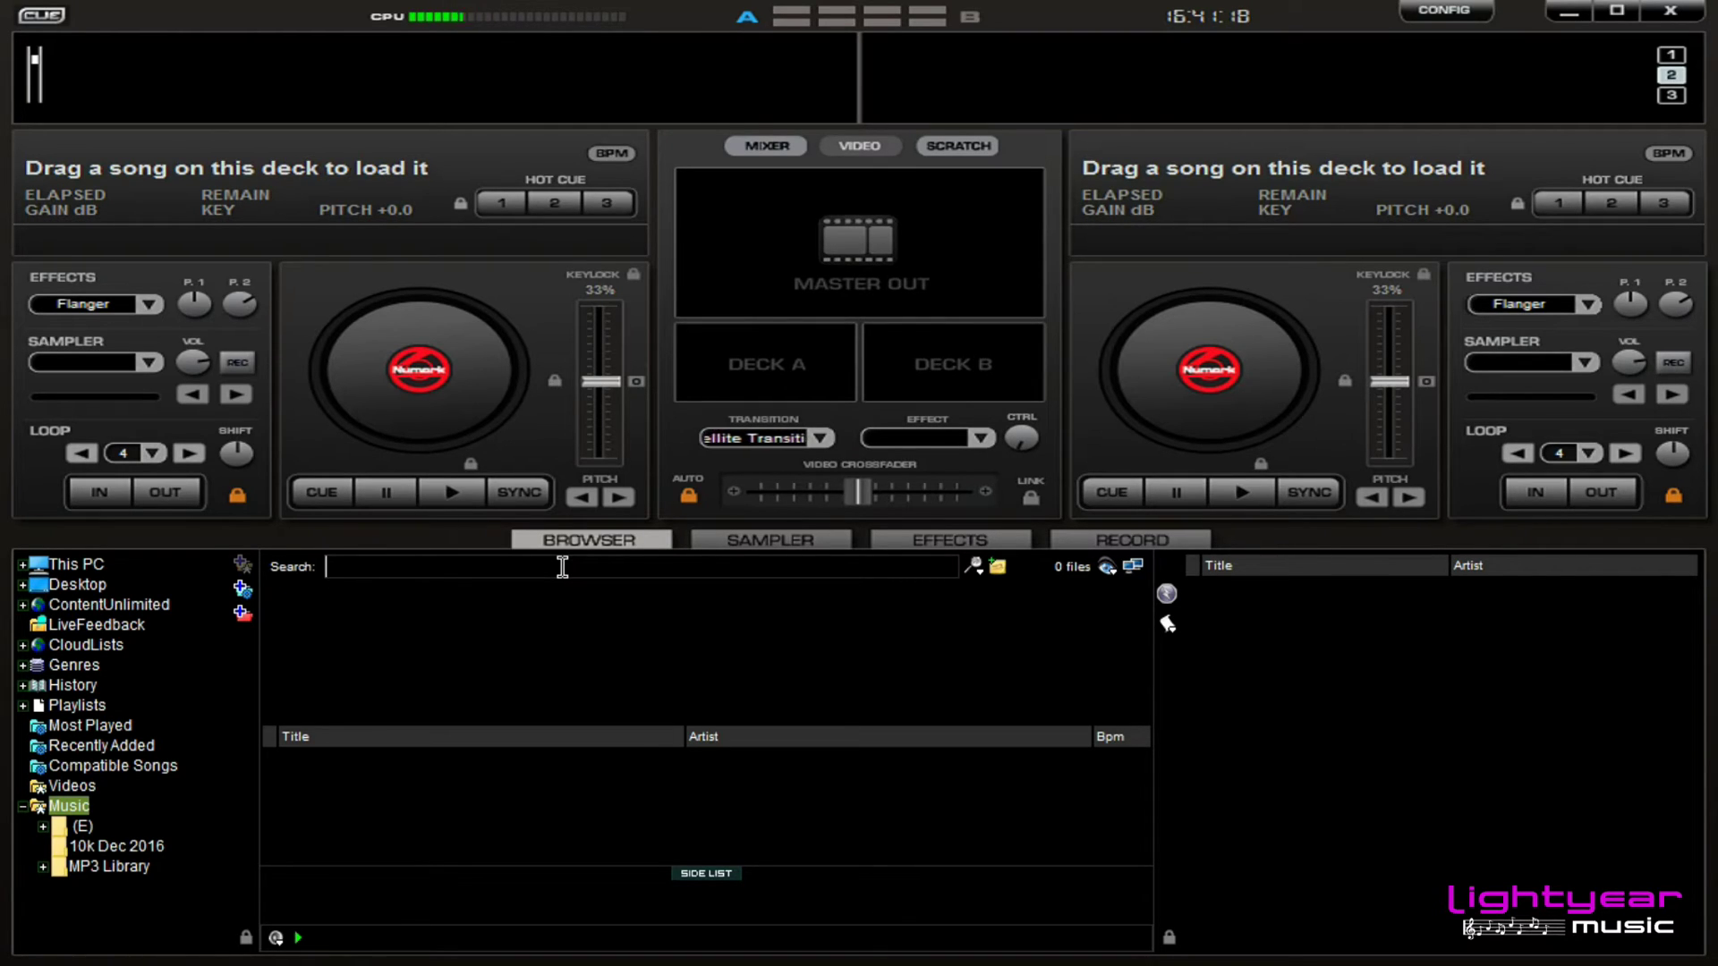
type("joh")
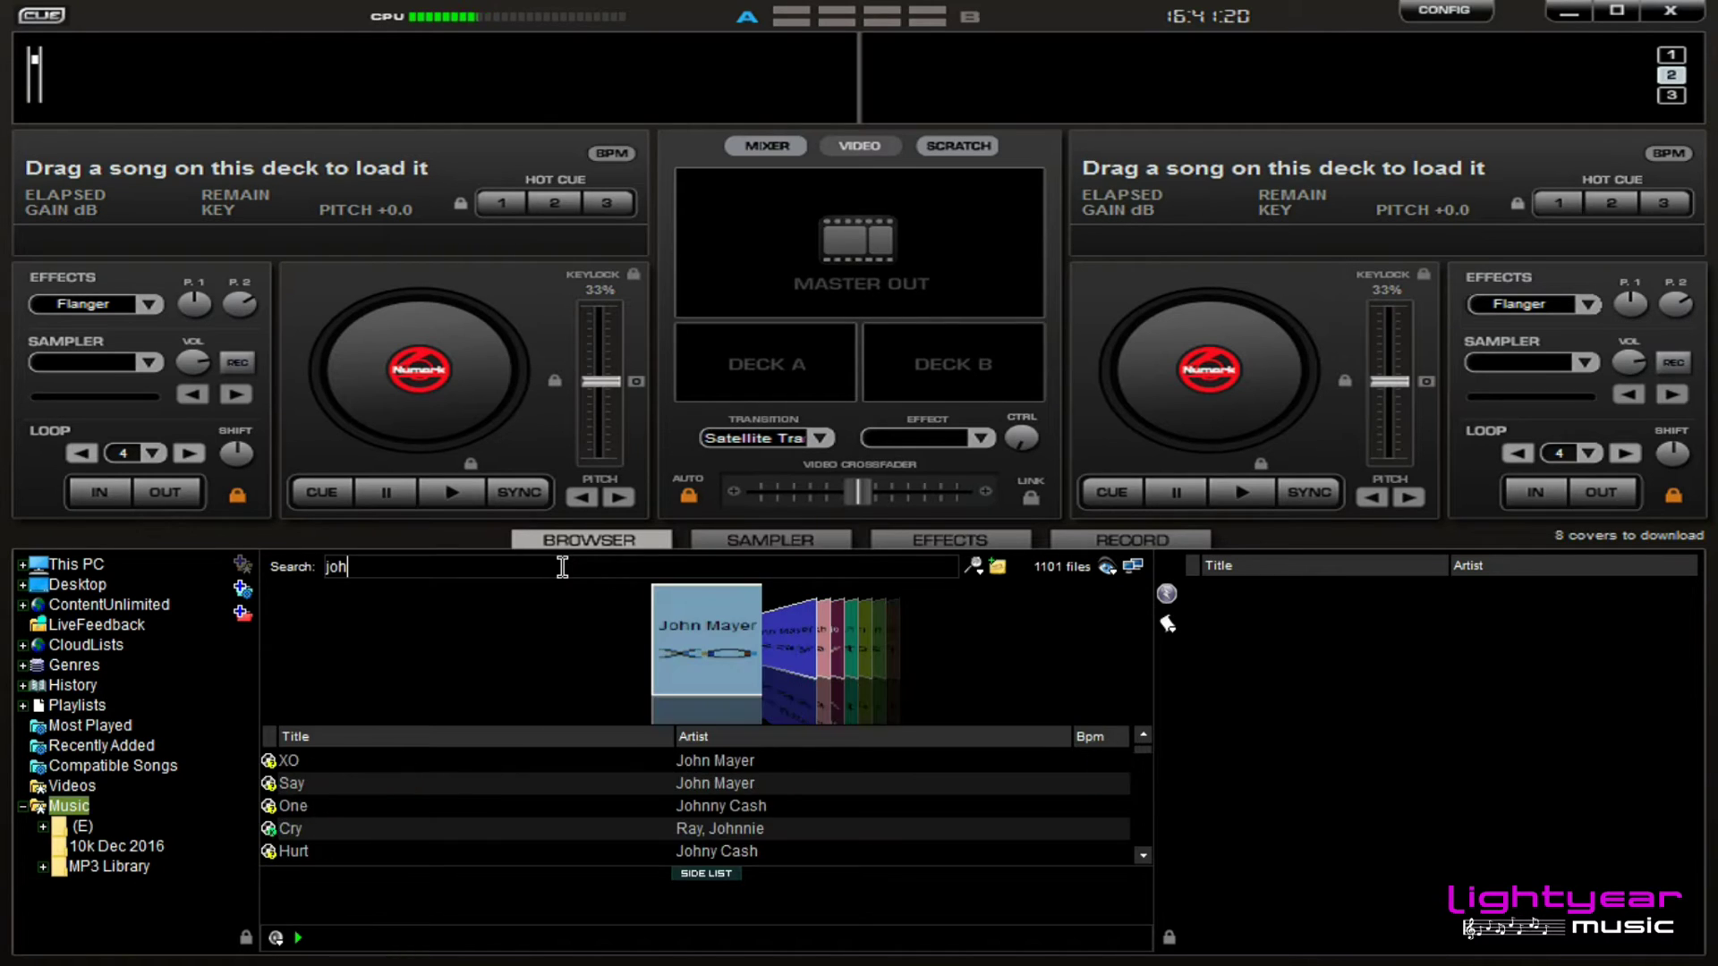
type("nny cash")
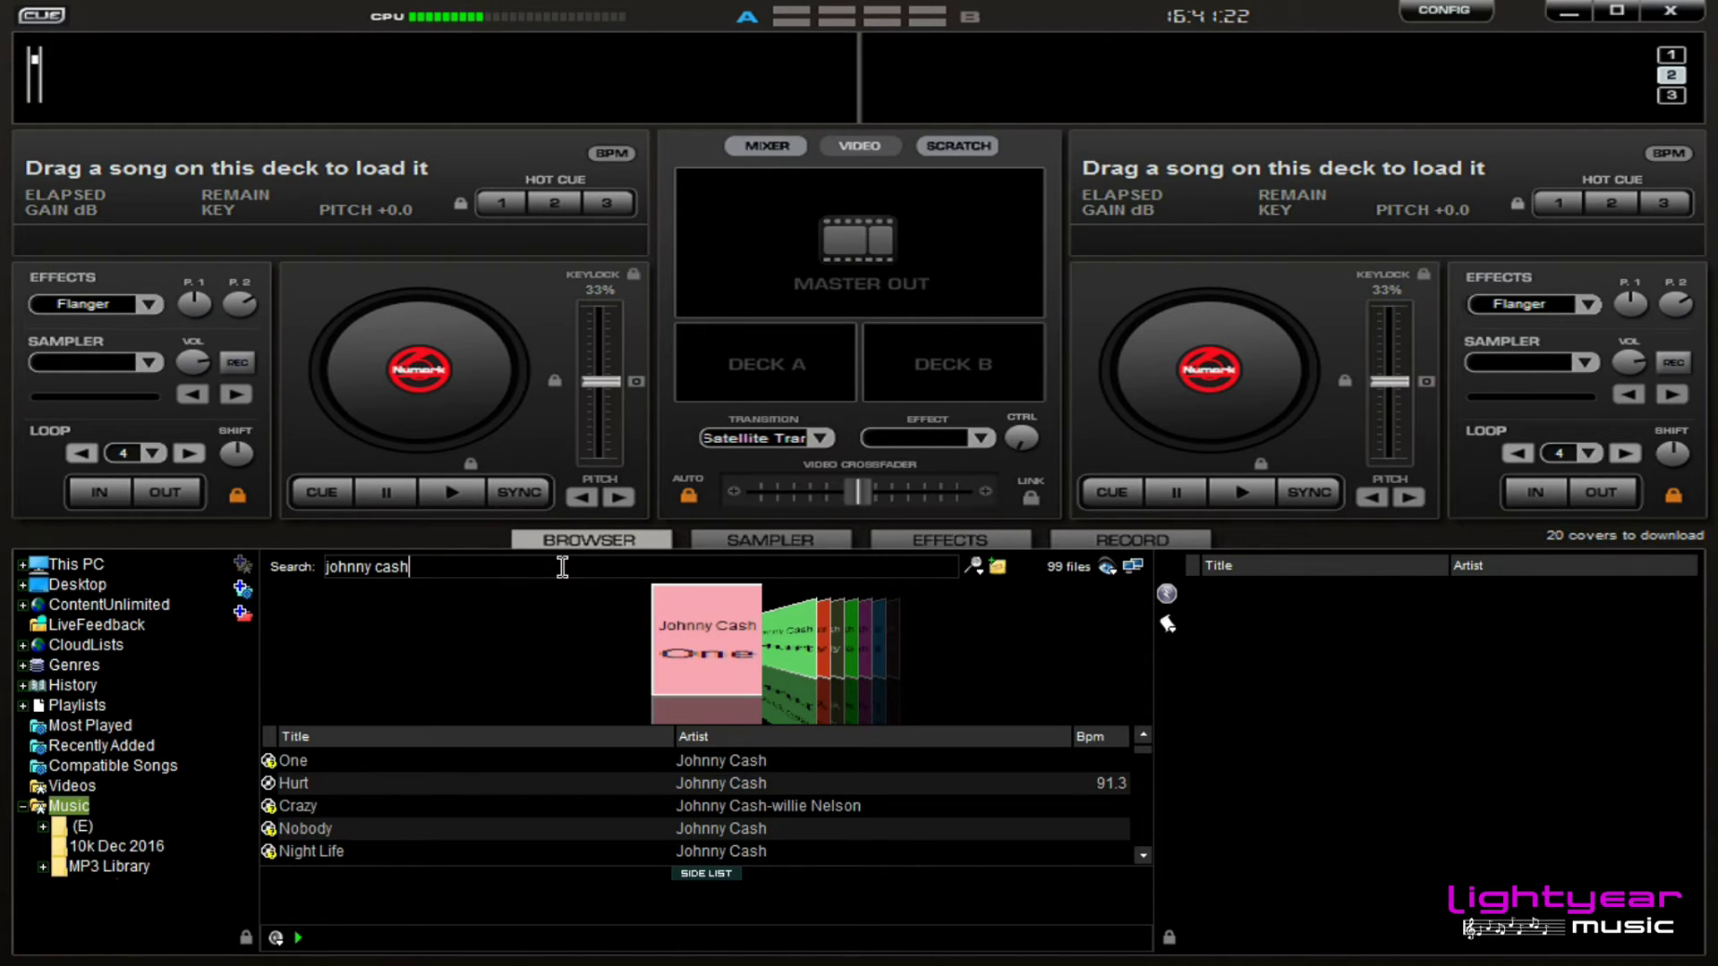
type(" hurt")
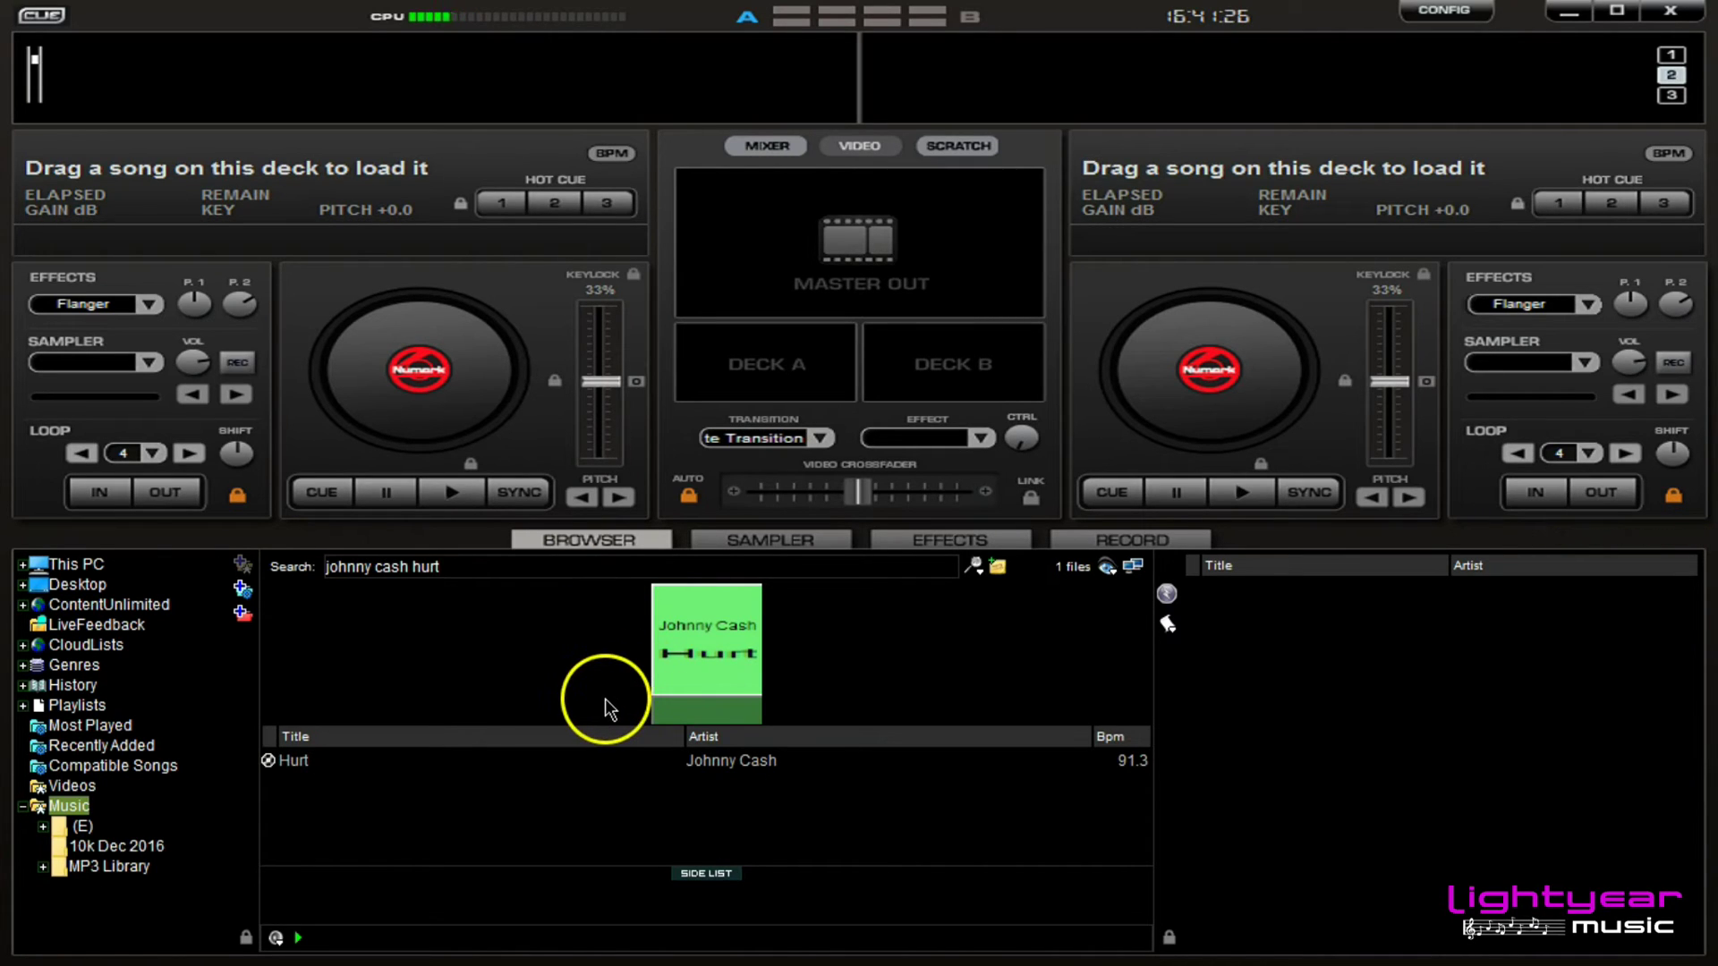
Drag Johnny Cash's 'Hurt' into the automix list and clear the search box.
left_click(292, 763)
mouse_move(292, 762)
left_mouse_down()
mouse_move(1443, 661)
mouse_move(1349, 641)
left_mouse_up()
left_click(536, 570)
key("ctrl+a")
key("BackSpace")
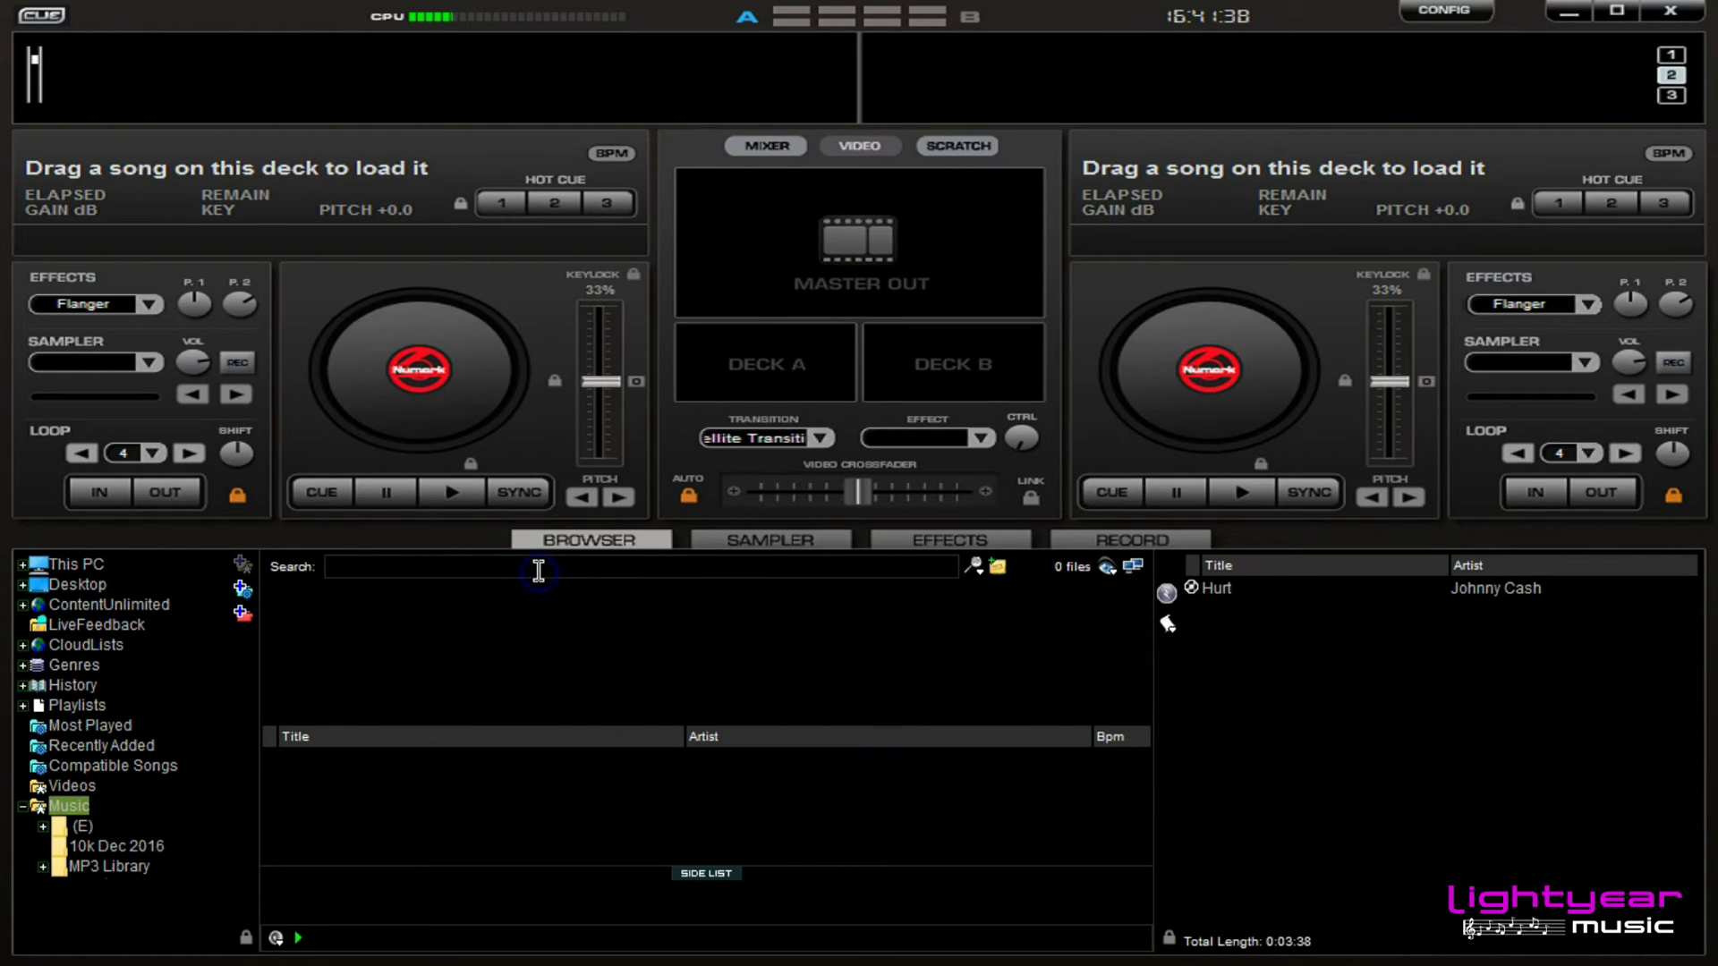
type("el")
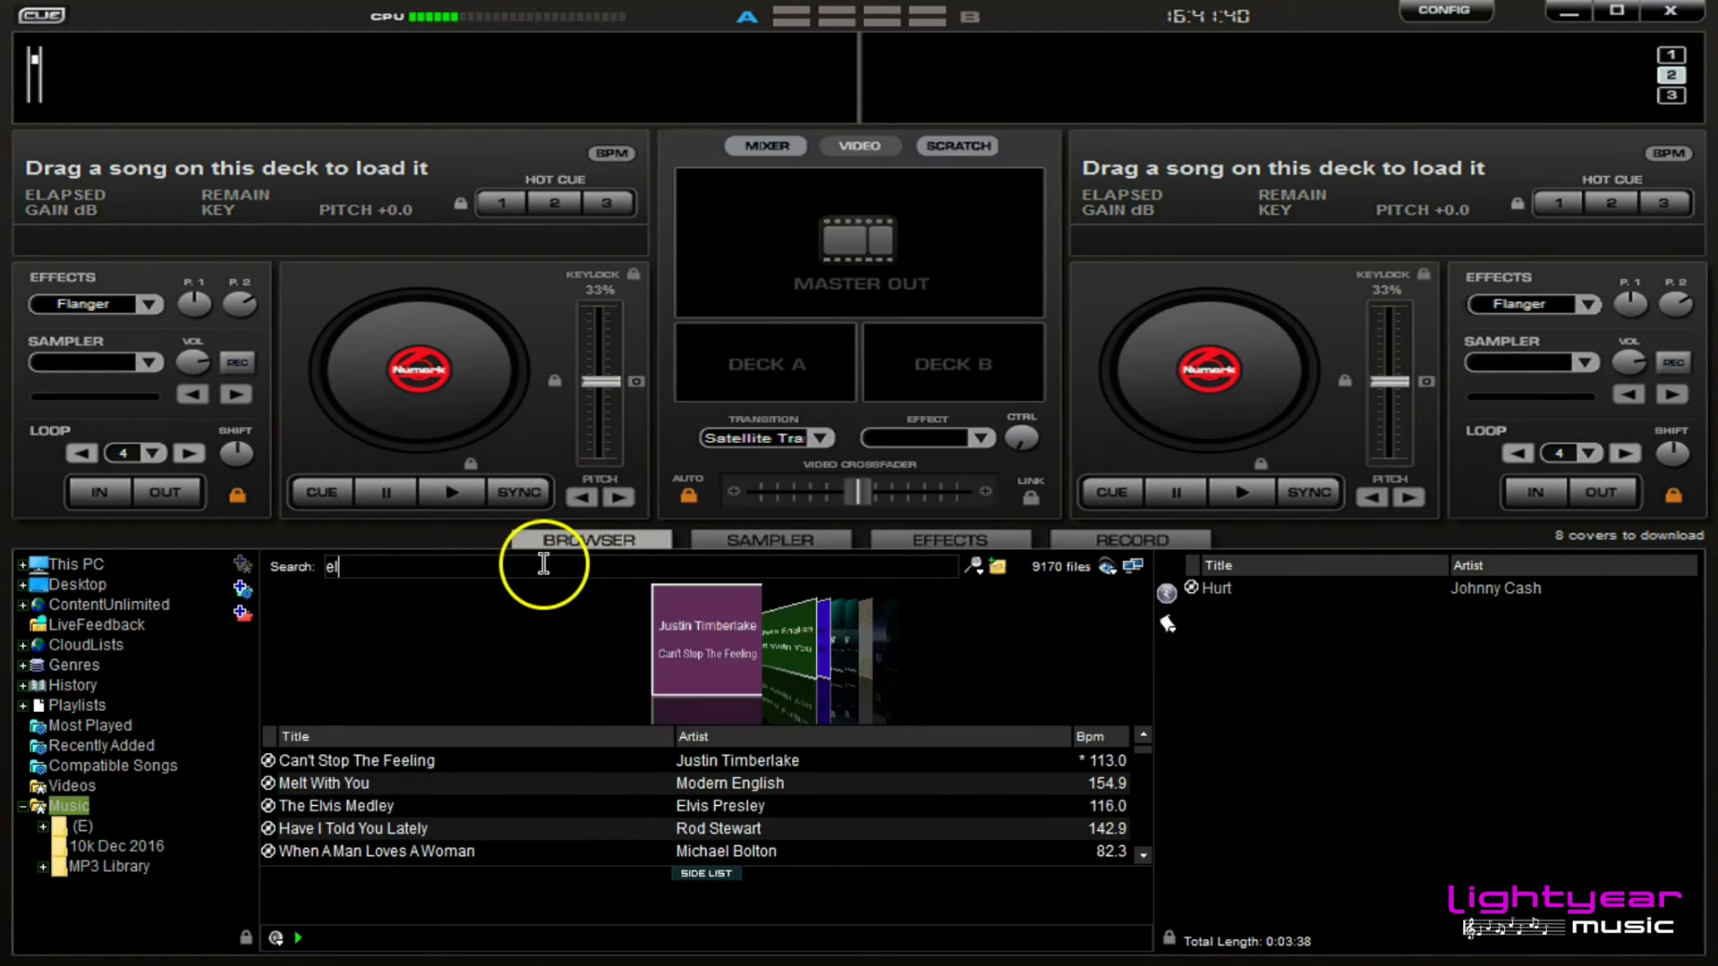
type("vis")
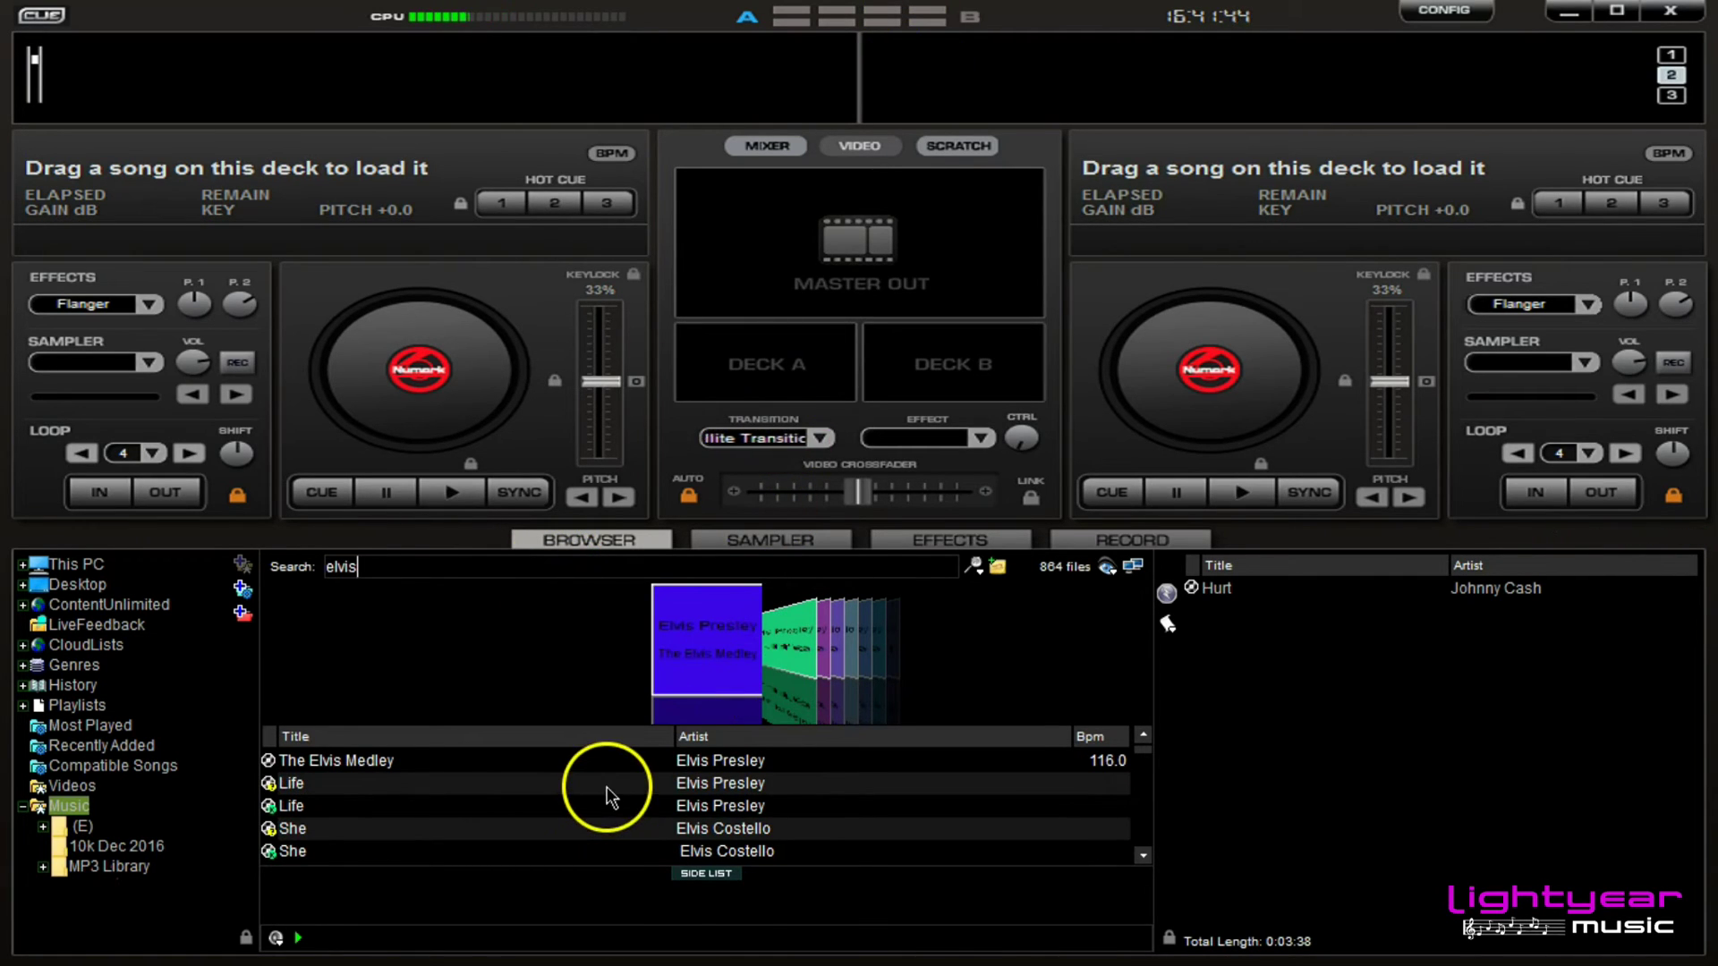
Queue Life and She from the 'elvis' search, then Cupid Shuffle and Can't Stop The Feeling.
left_click_drag(606, 786, 1311, 760)
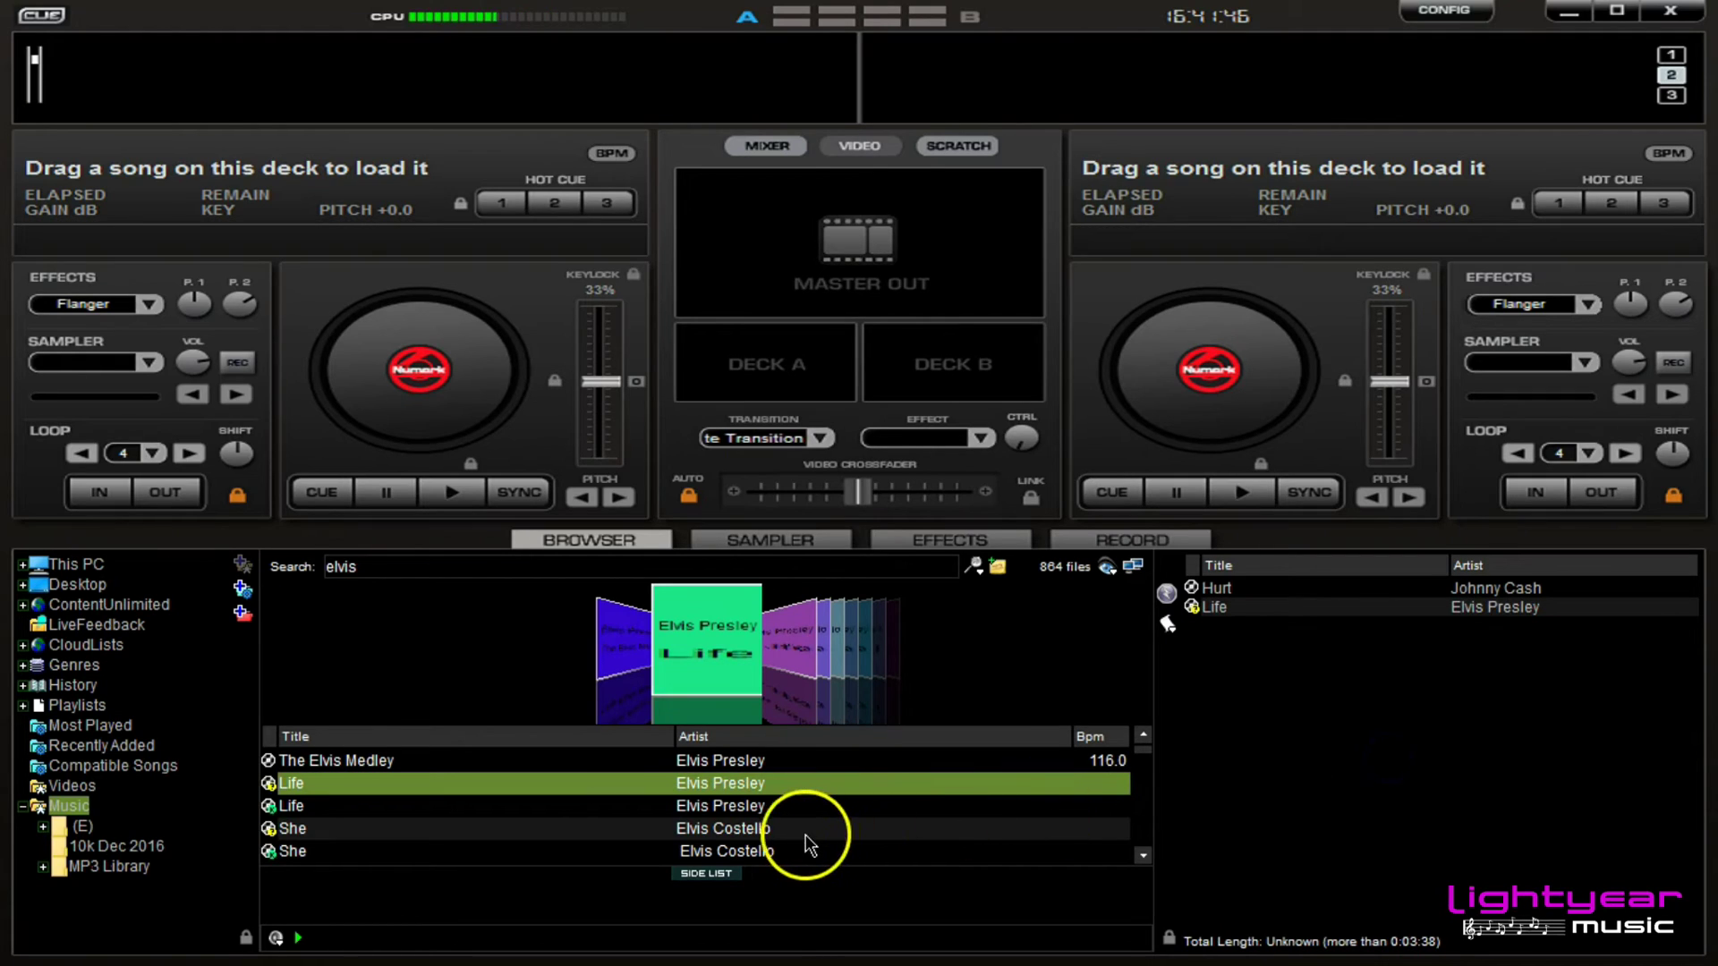
left_click_drag(789, 827, 1349, 800)
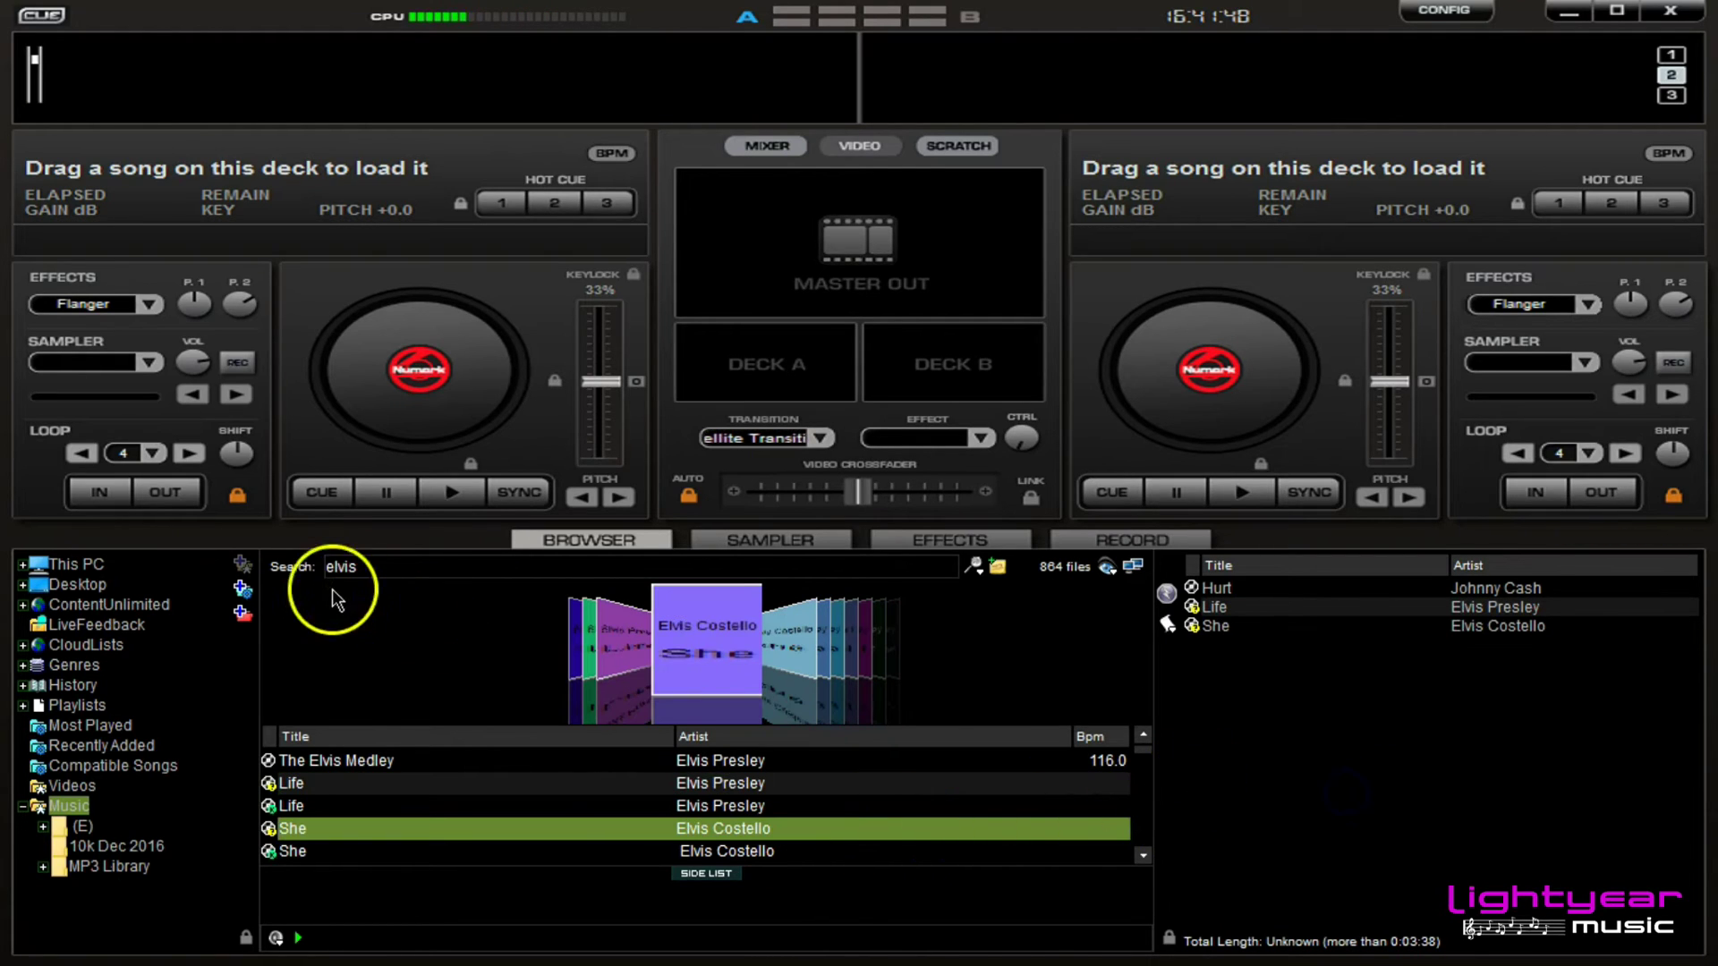
left_click(386, 567)
type("a")
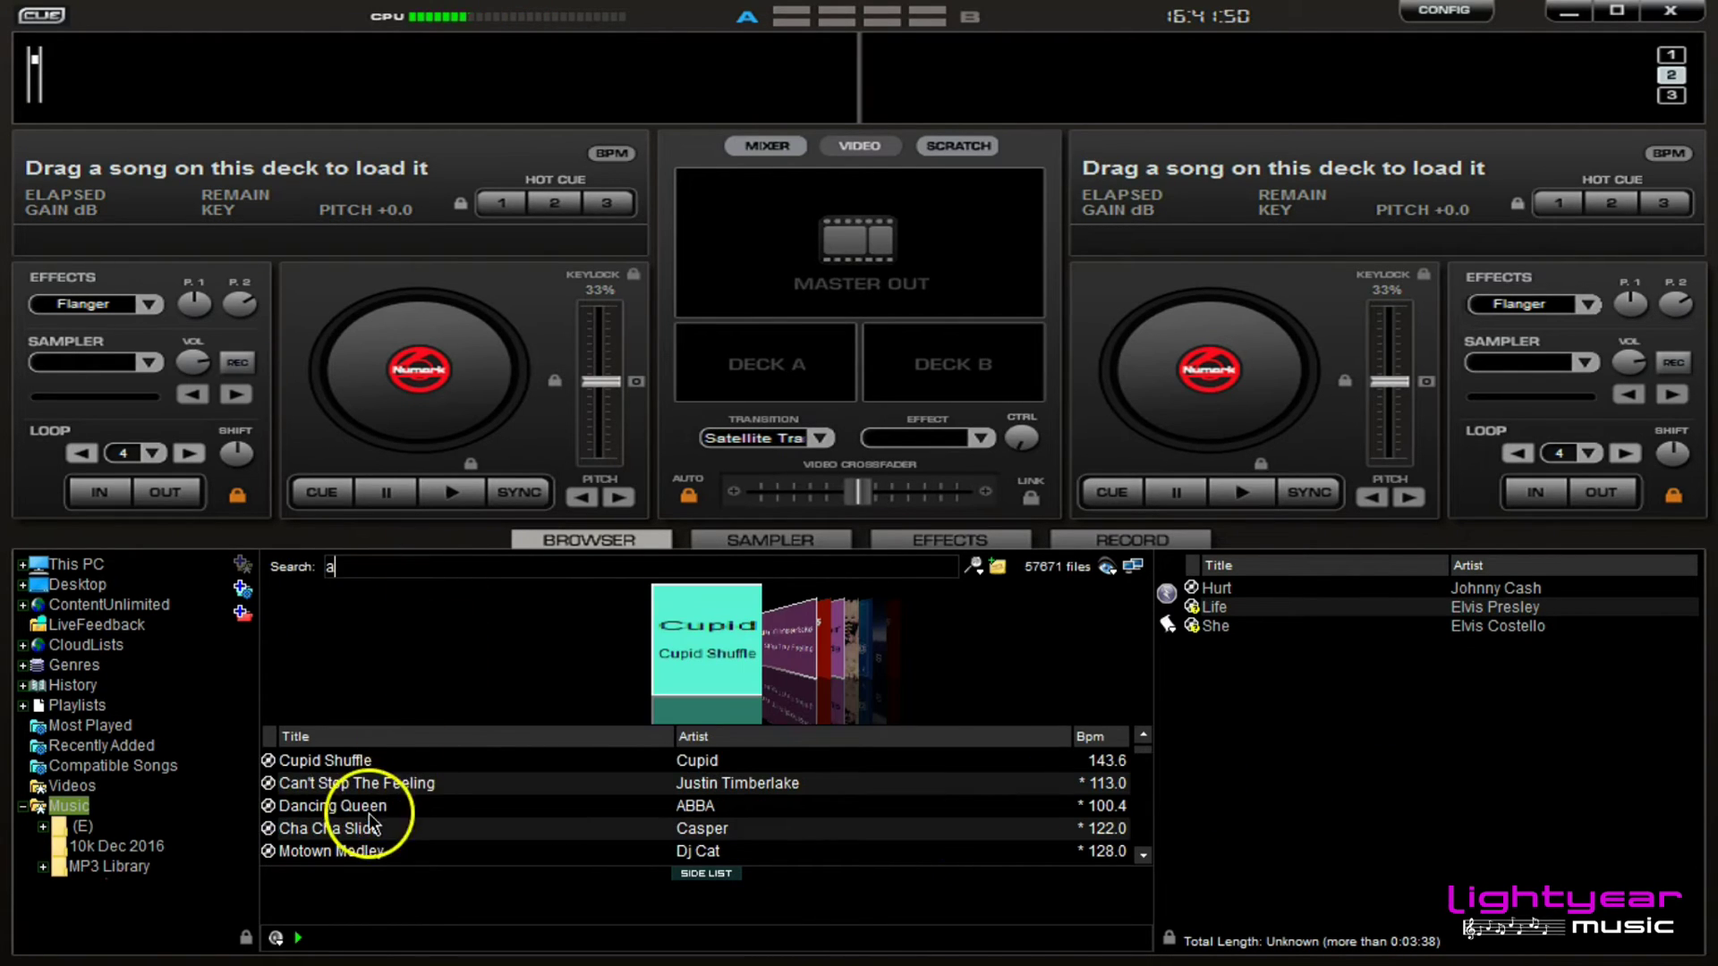
left_click_drag(355, 761, 1379, 724)
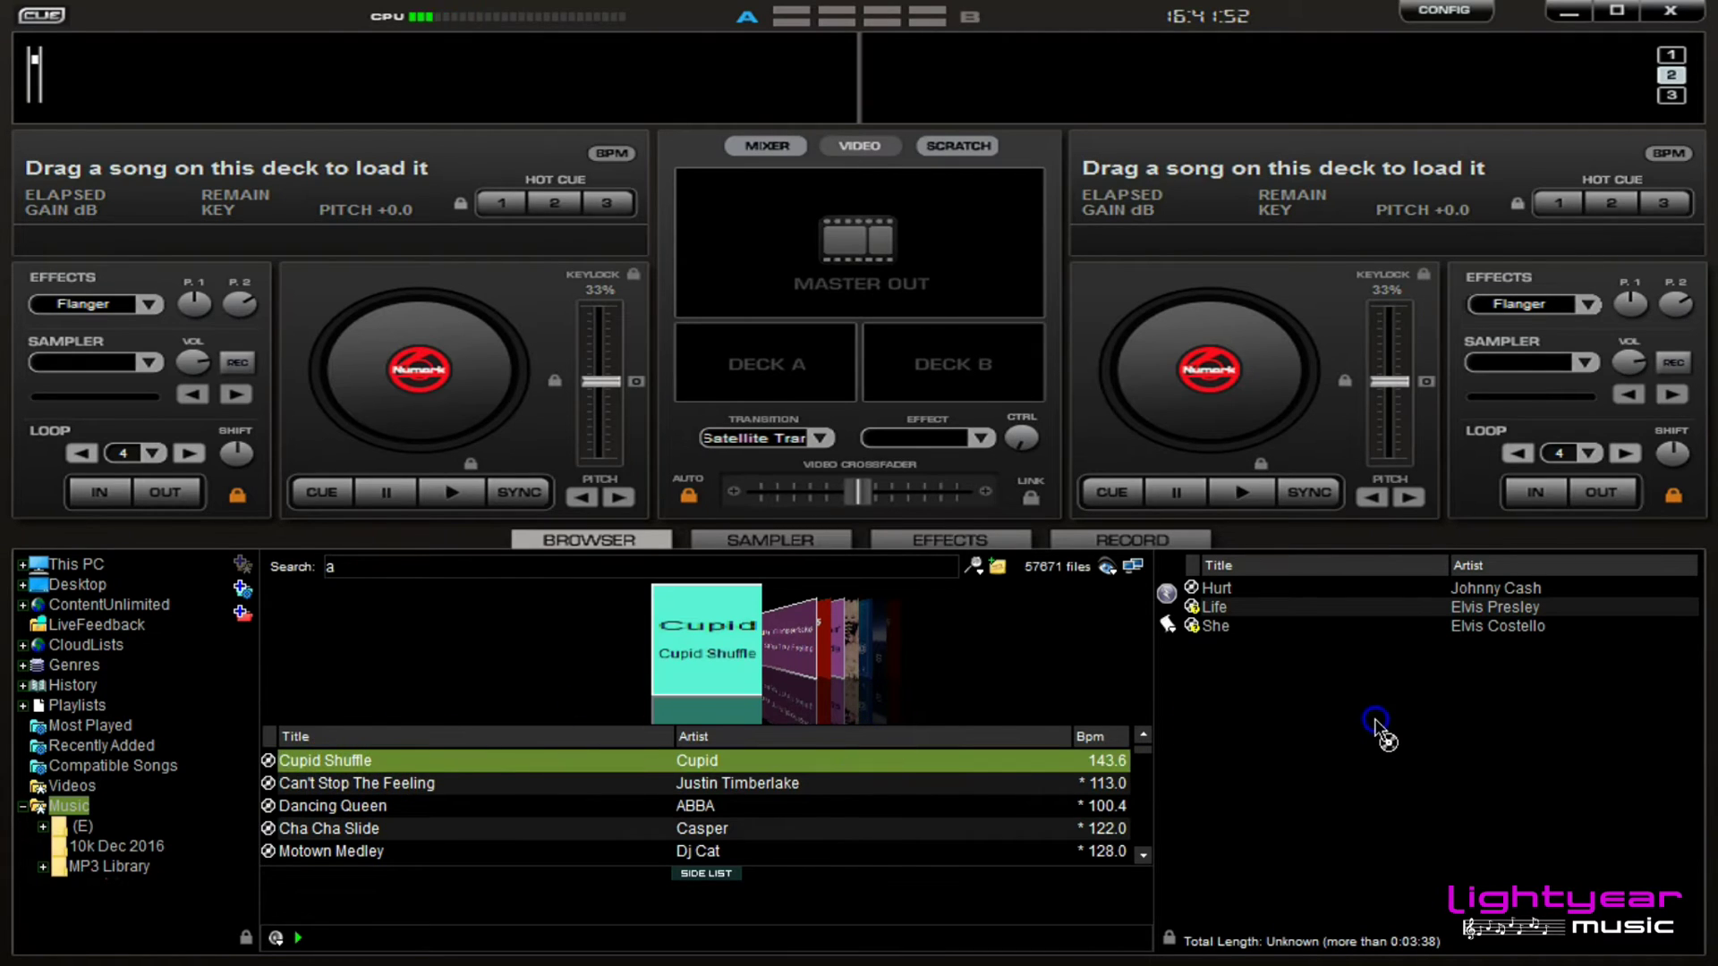
left_click(309, 783)
left_click_drag(1172, 813, 1172, 814)
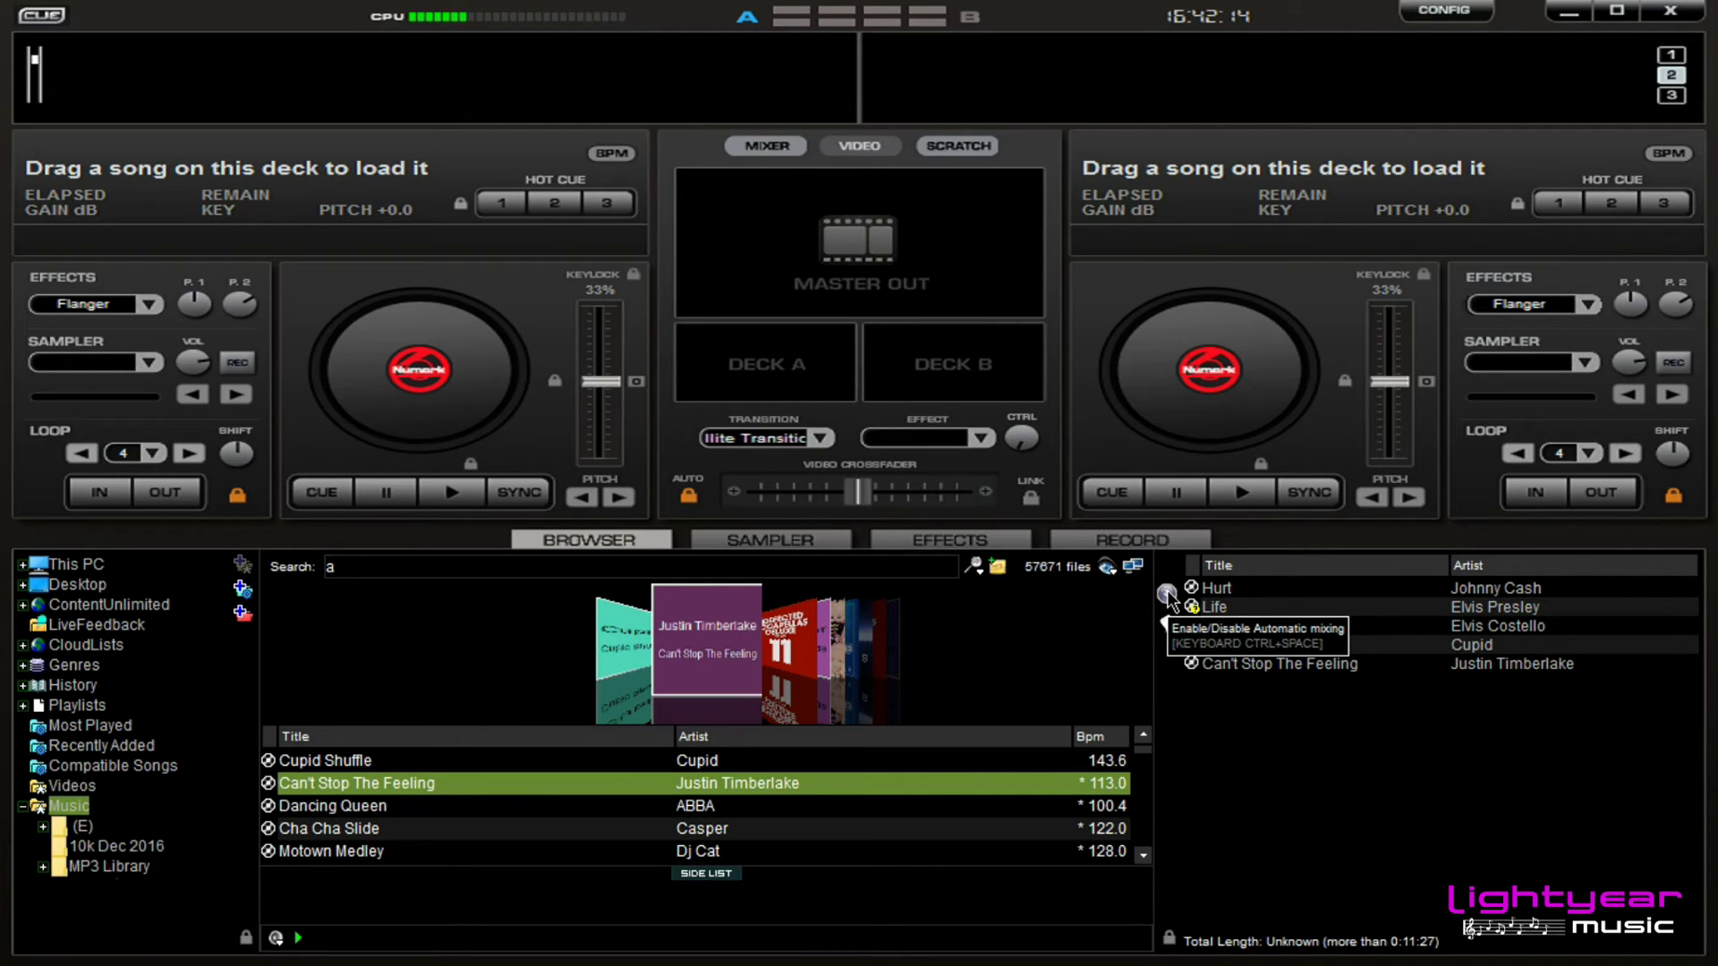
Start automix so Hurt plays on deck 1, then pause it about three seconds in.
left_click(1169, 594)
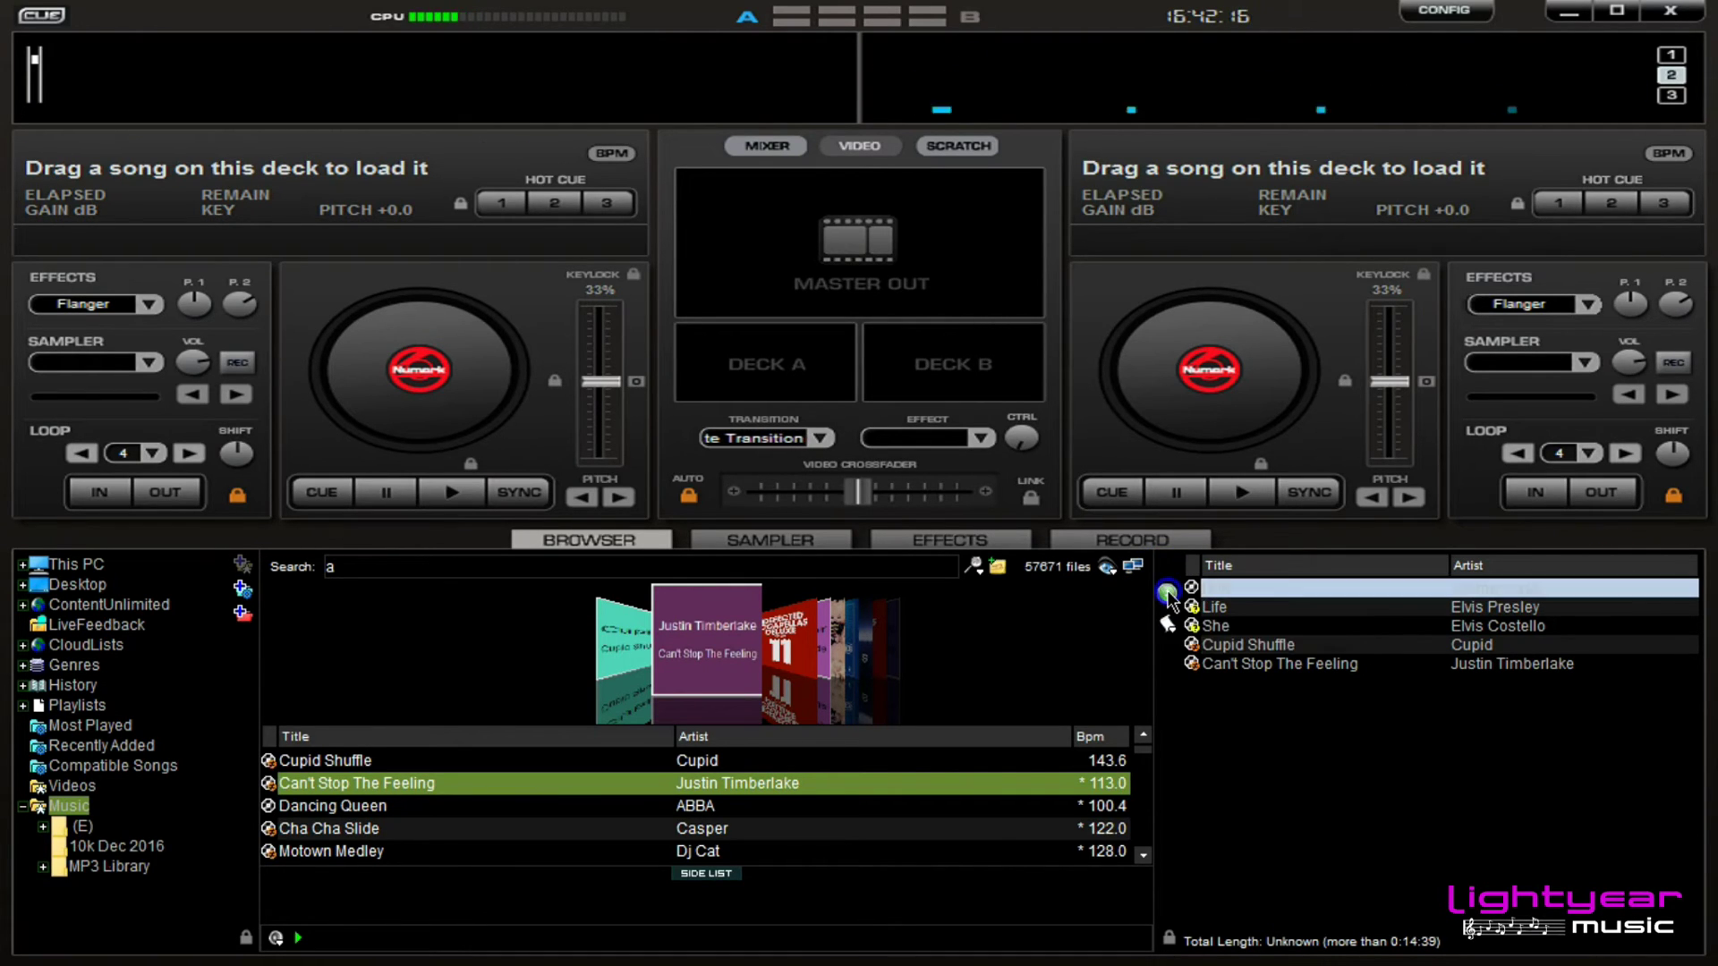
left_click(395, 494)
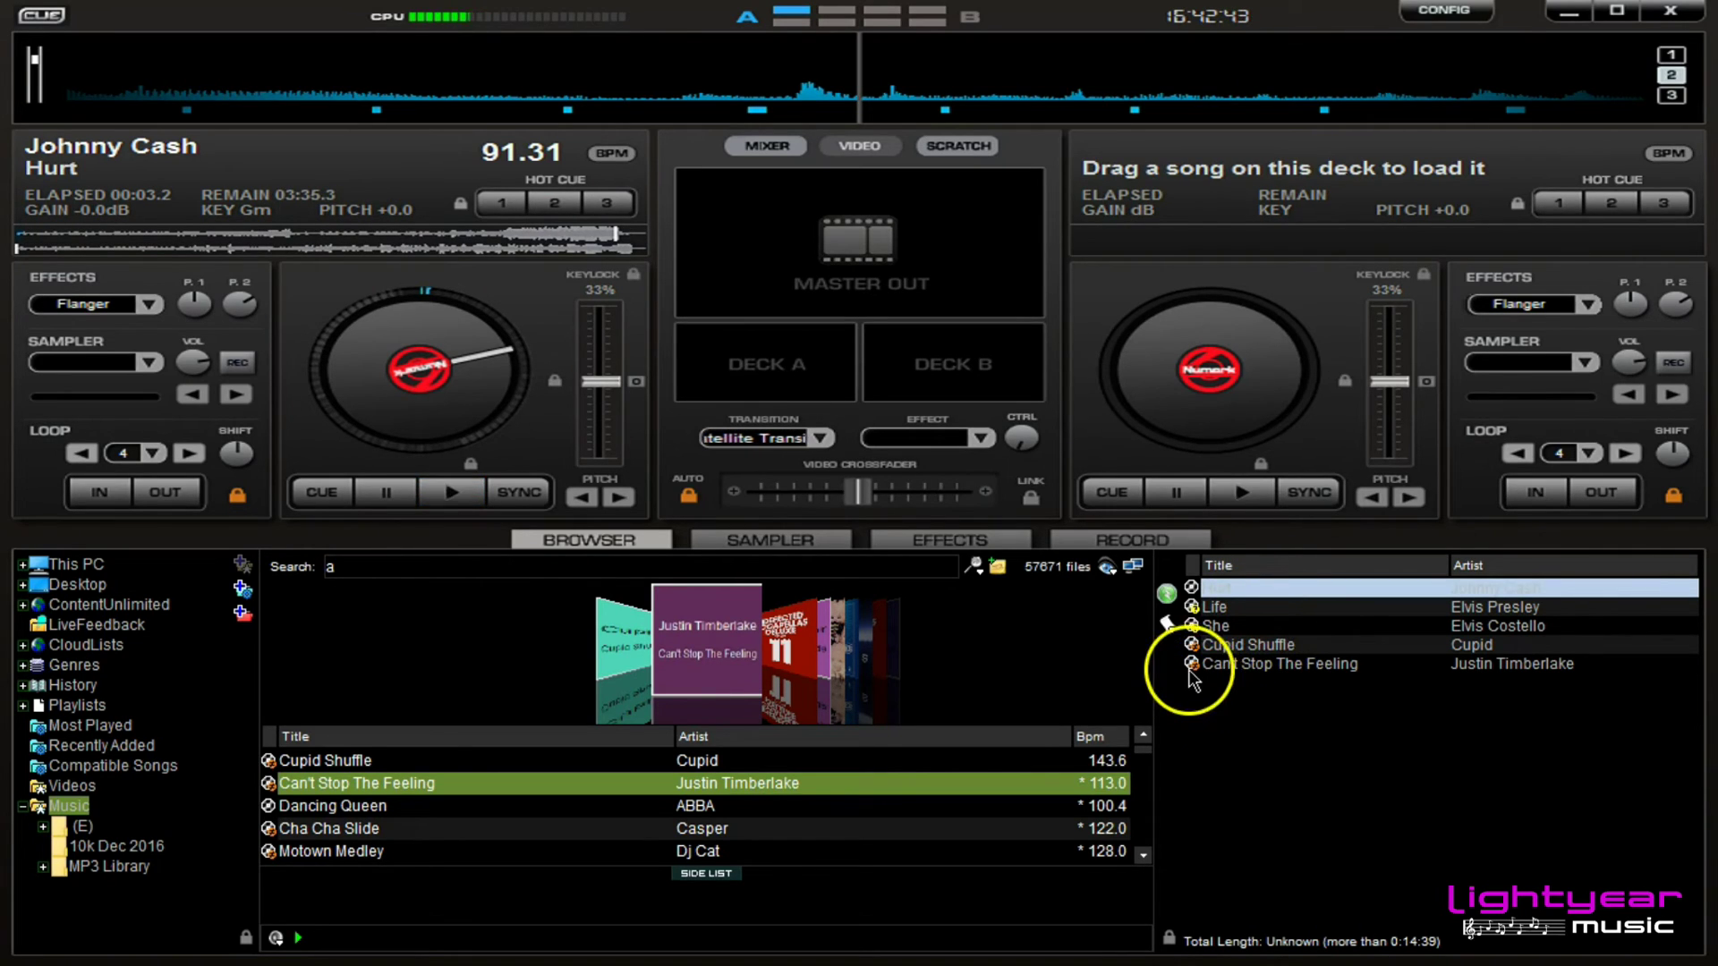
Save the automix queue as playlist 'Test' and reveal it under Playlists.
left_click(1170, 627)
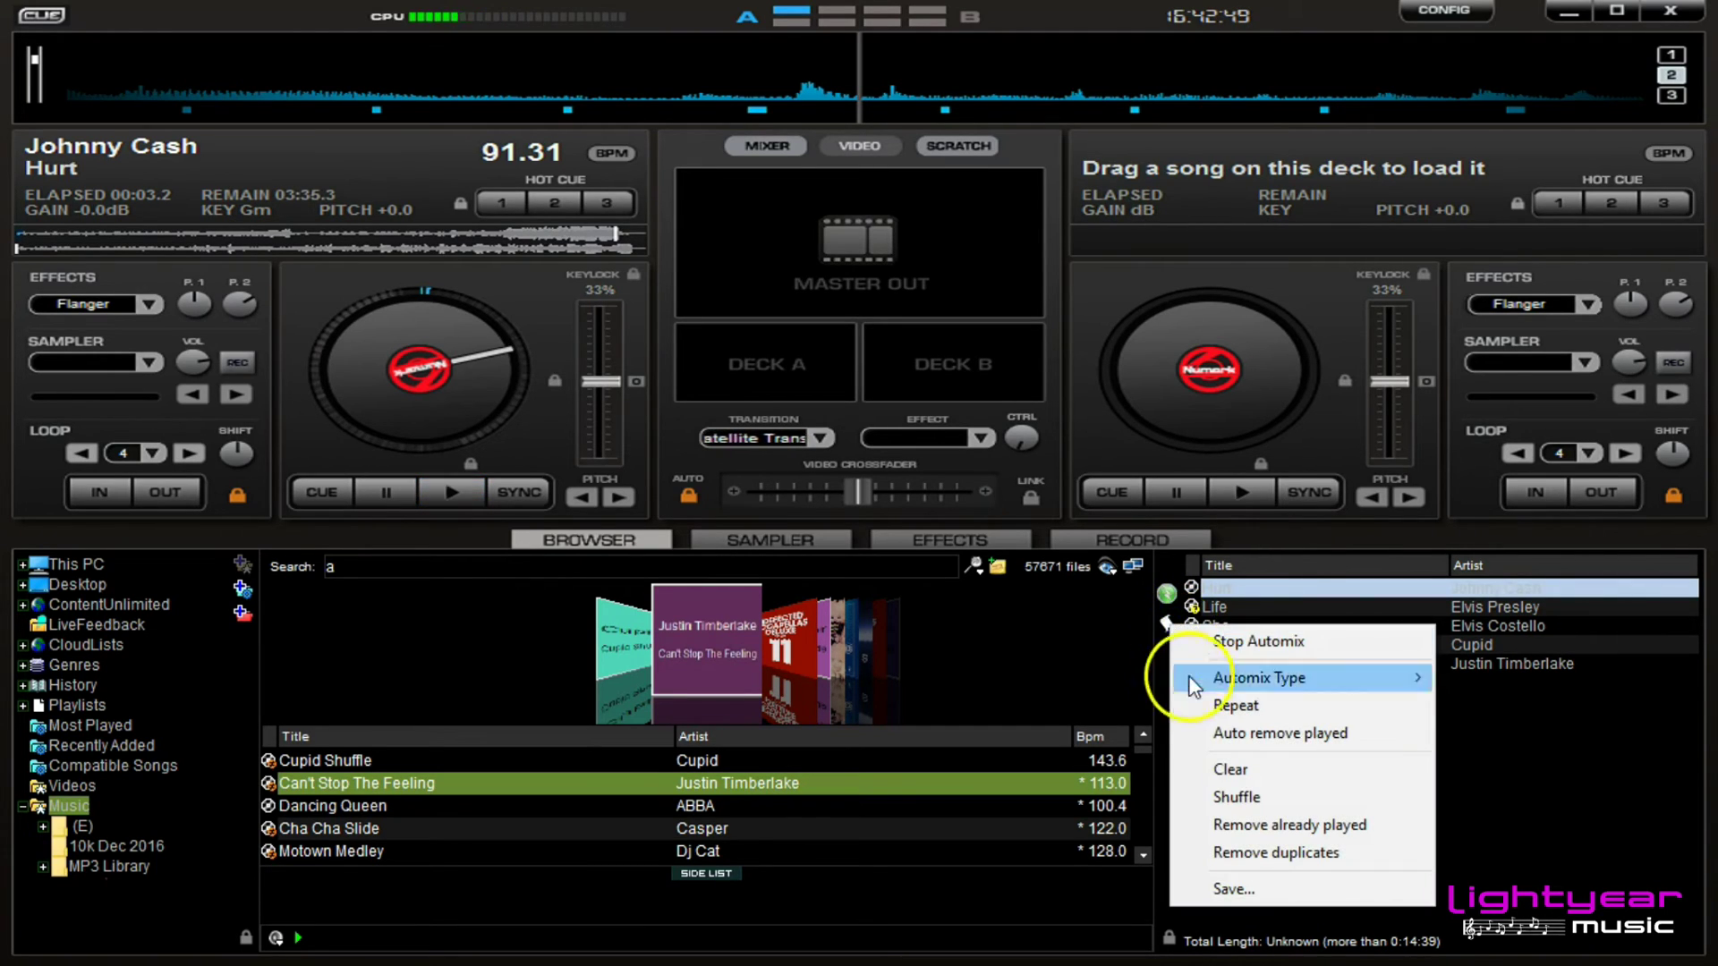
left_click(1257, 881)
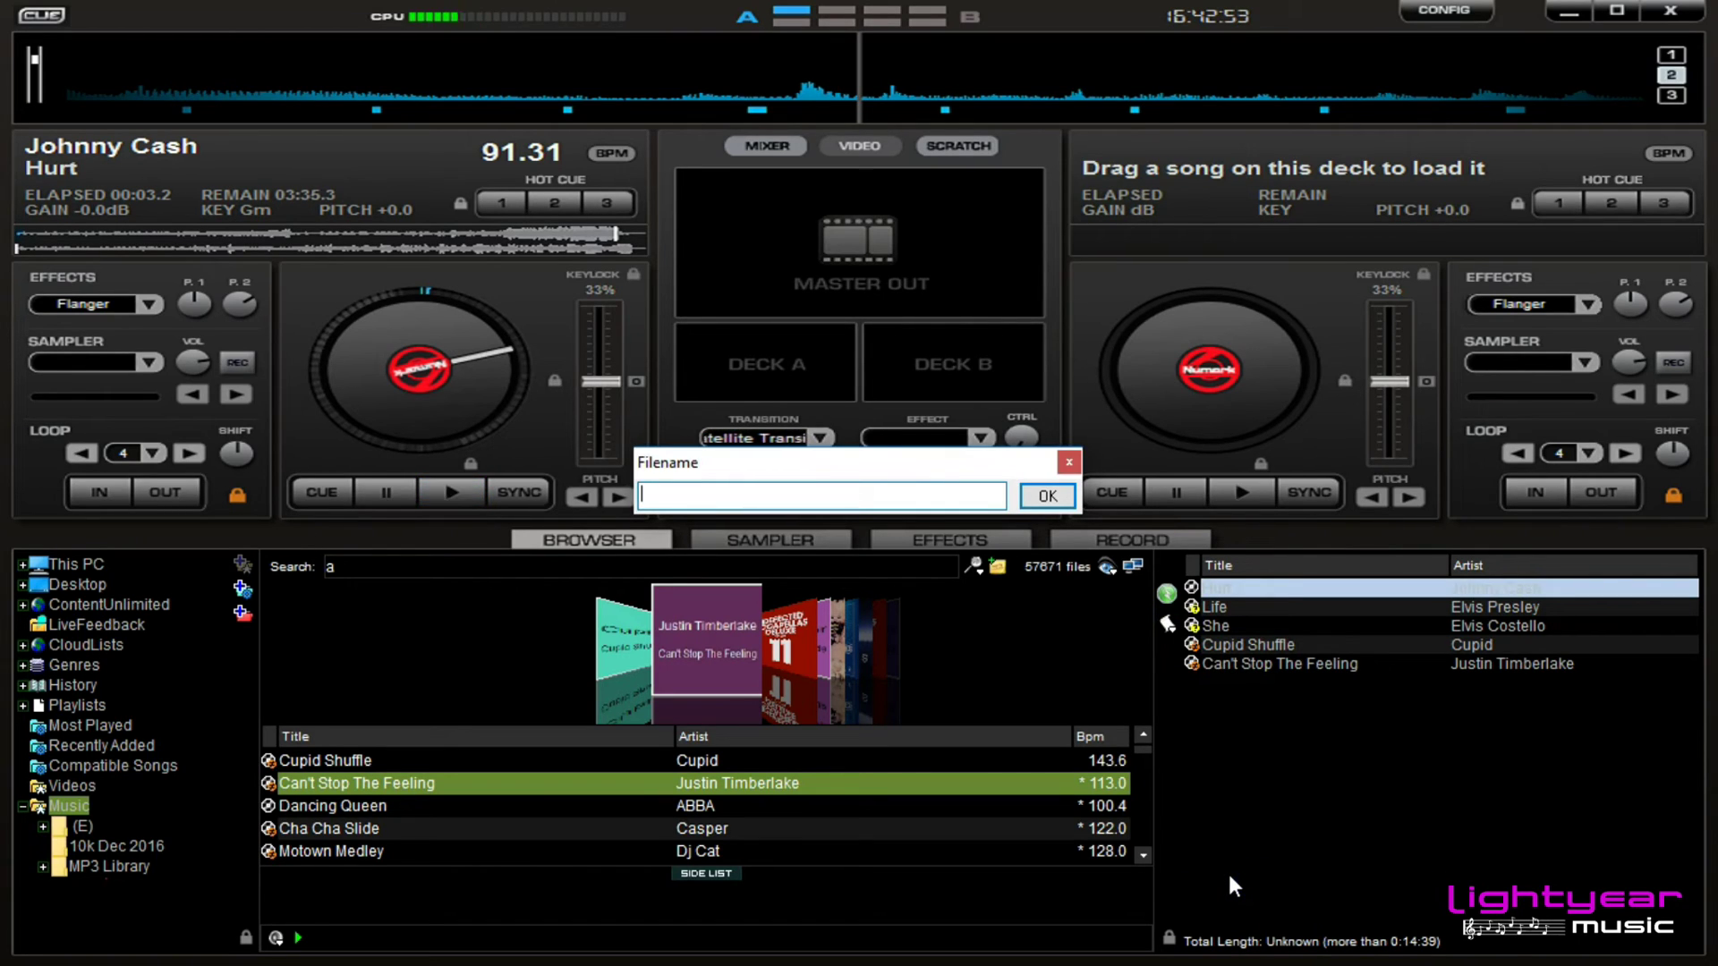
type("Test")
key("Return")
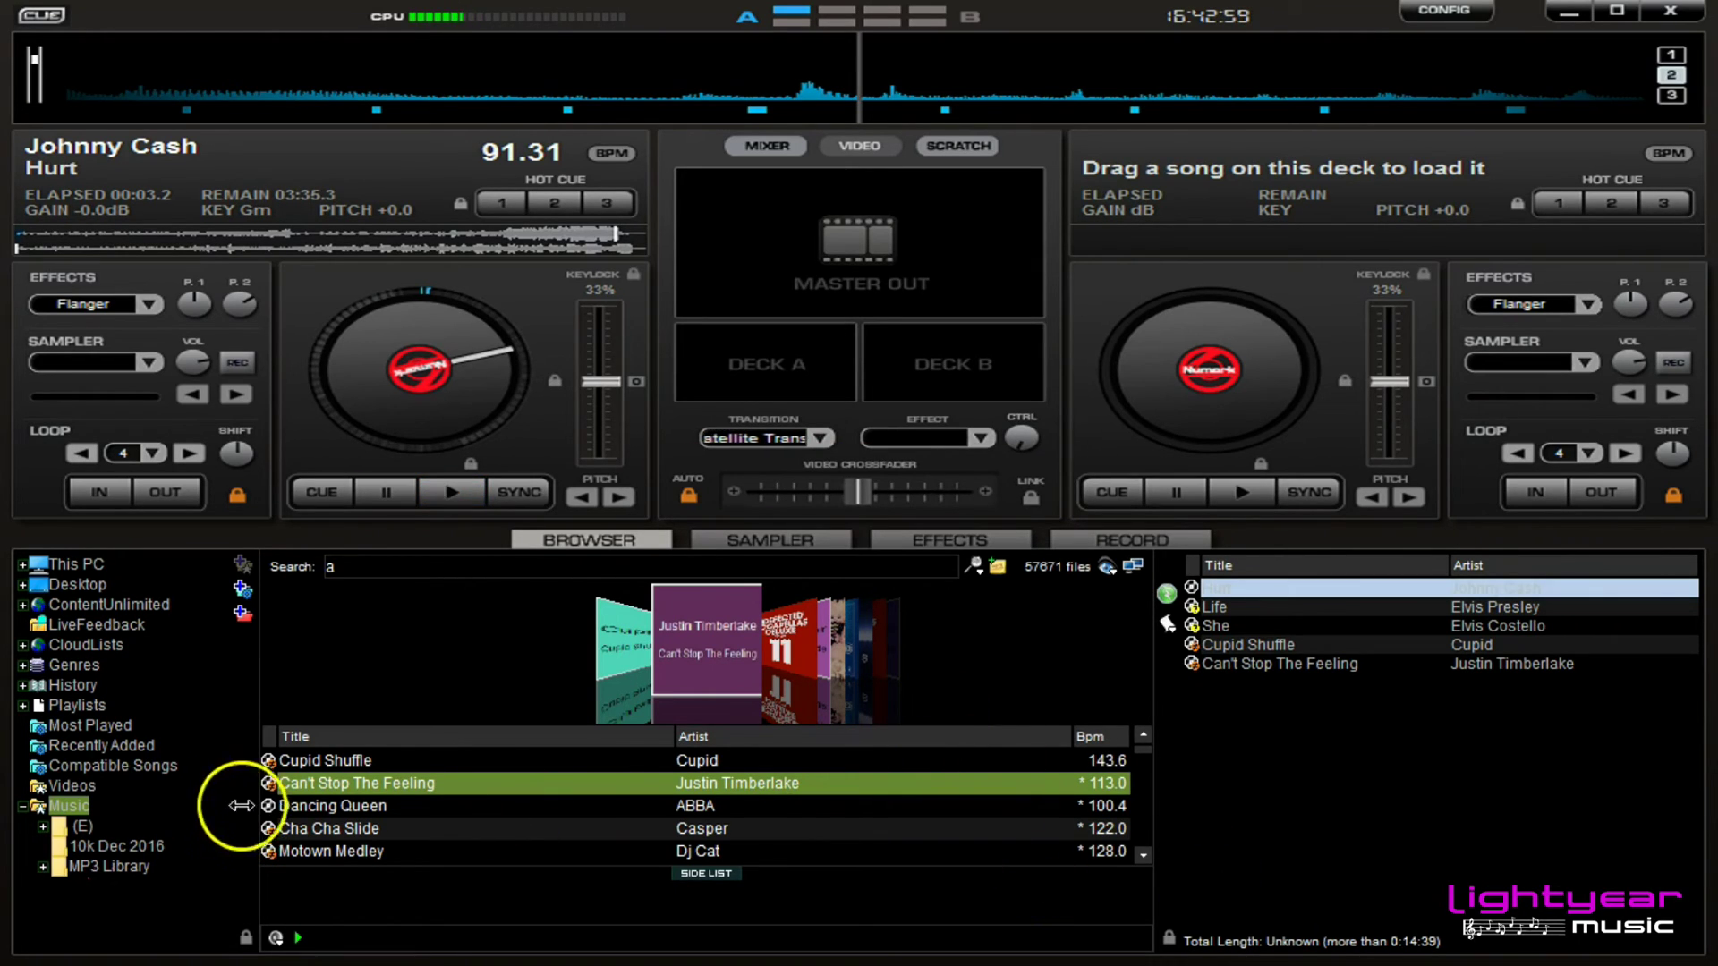
left_click(76, 705)
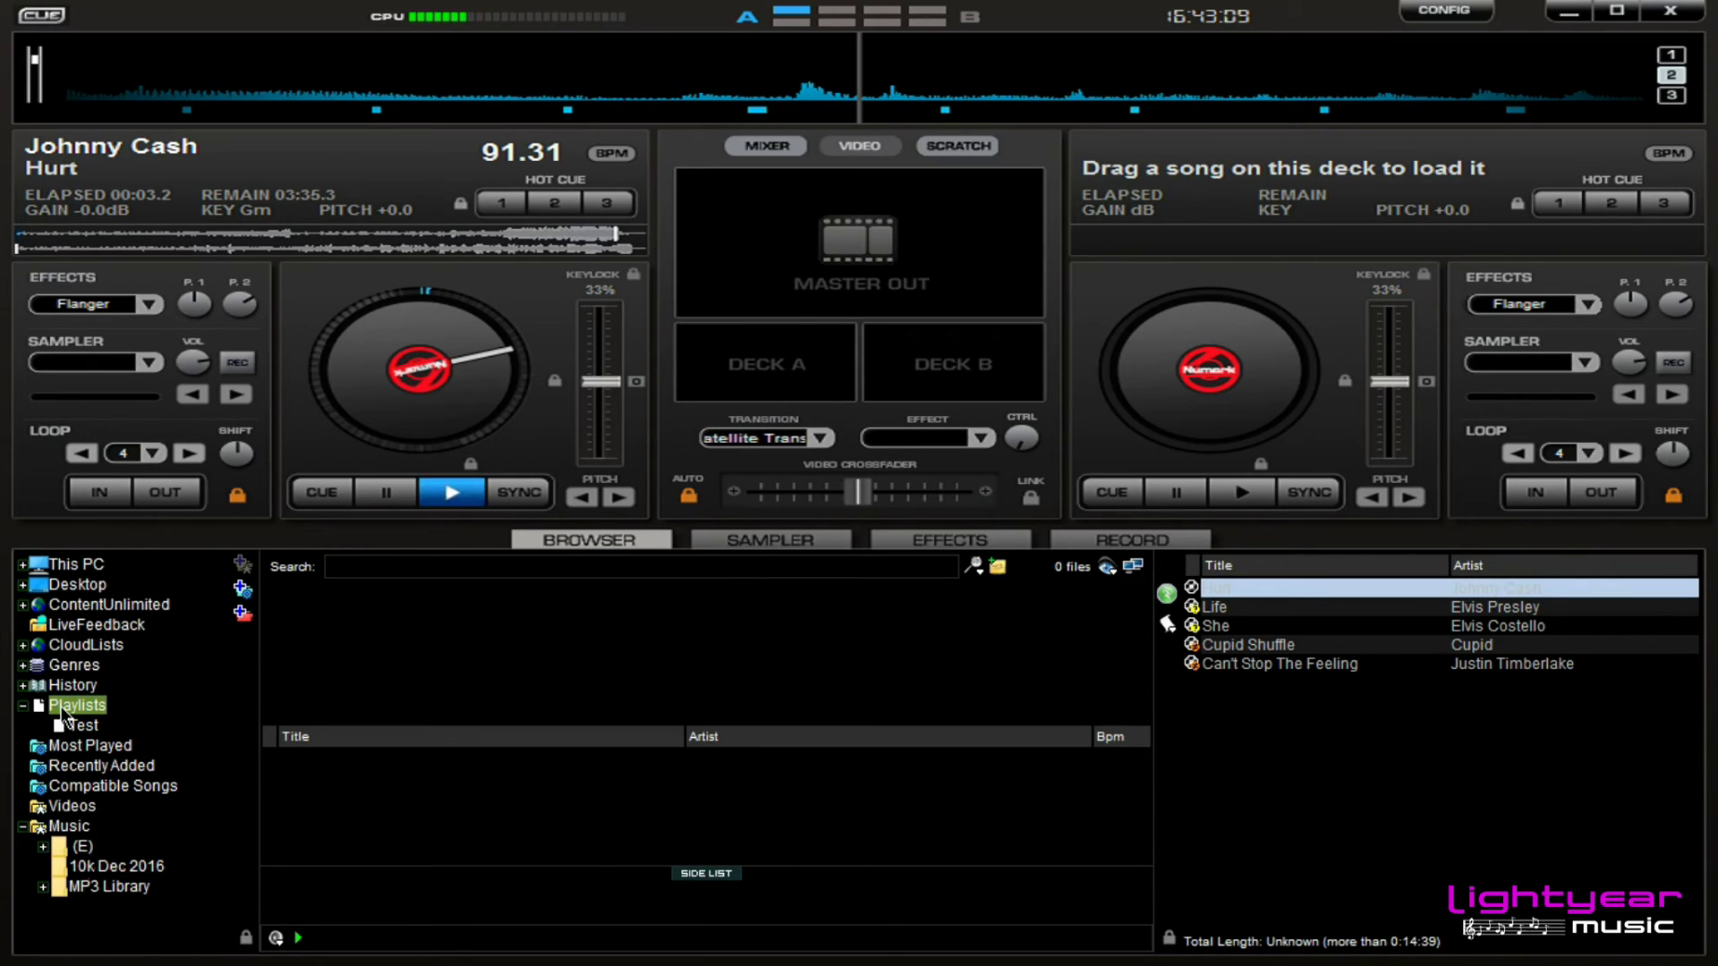
View the Test playlist's songs, then expand and collapse This PC in the browser tree.
left_click(85, 724)
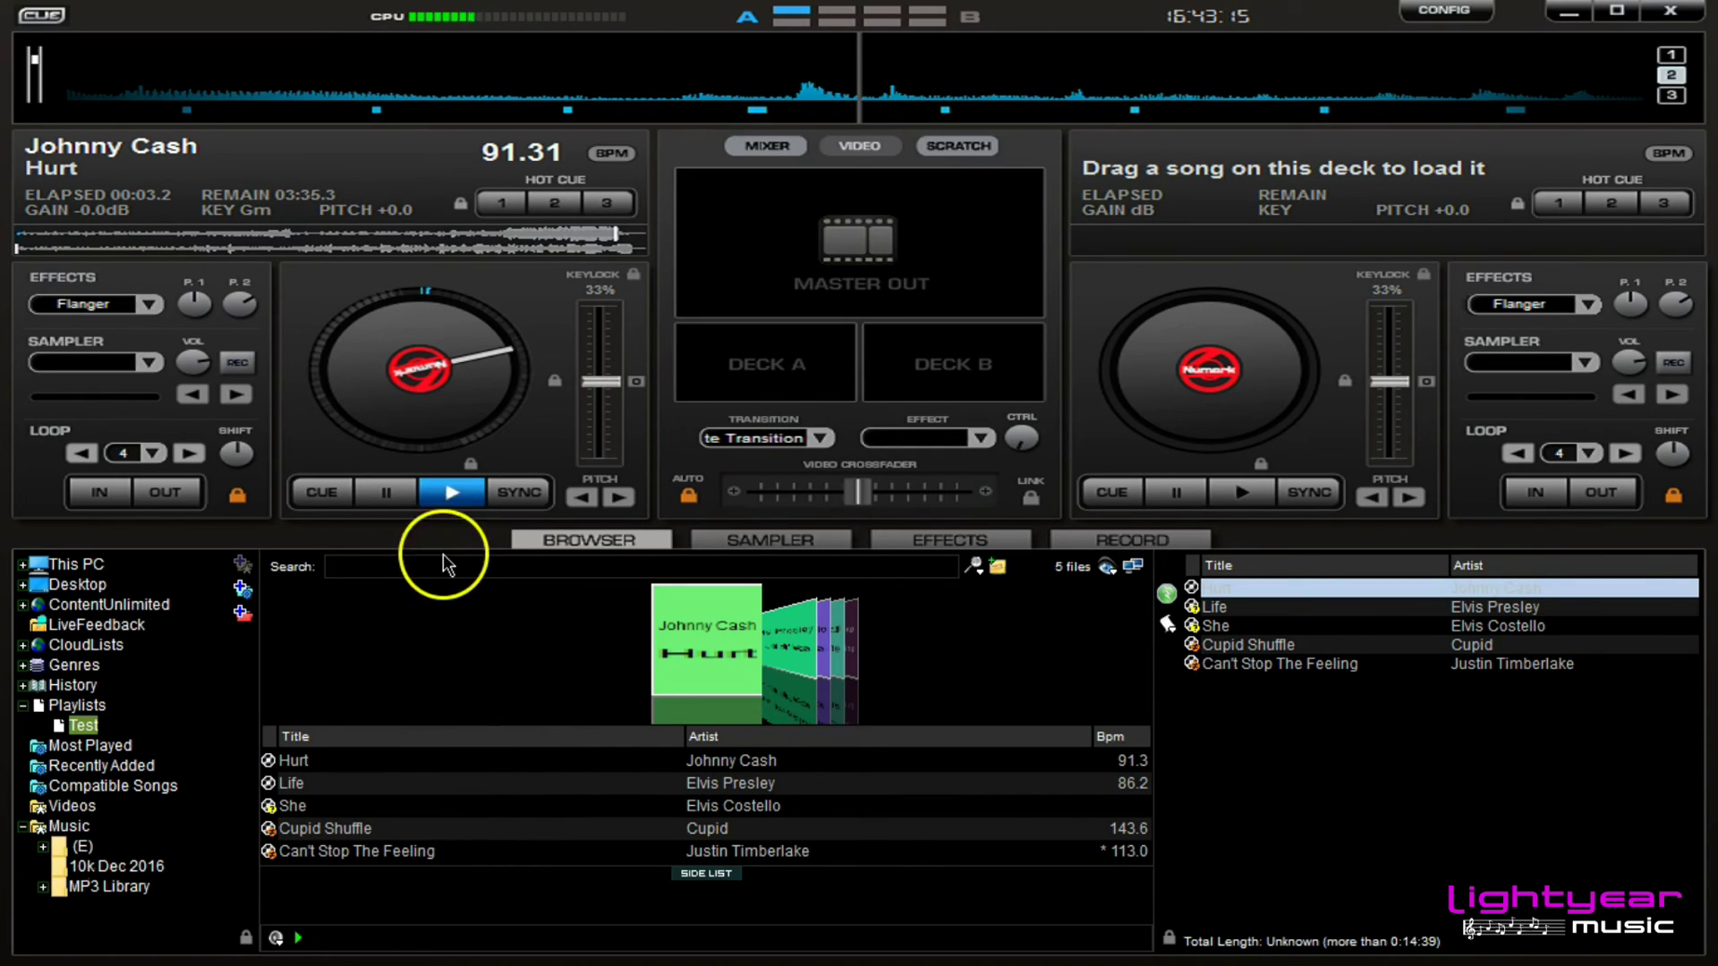
left_click(77, 565)
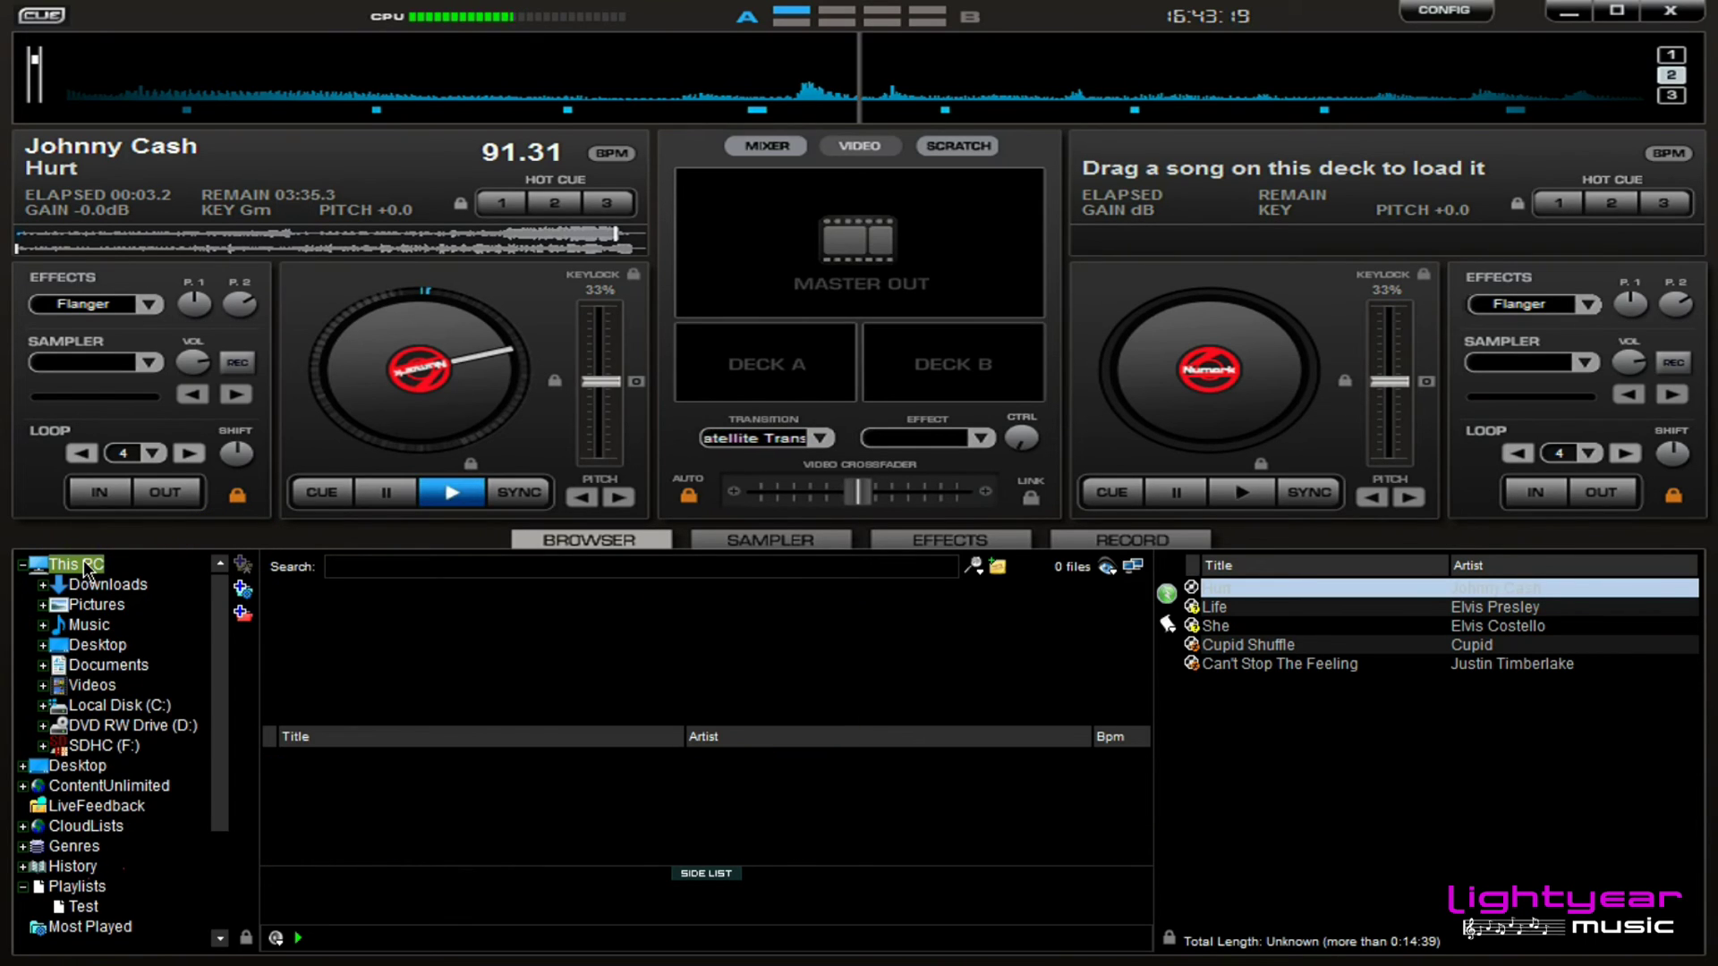
left_click(77, 563)
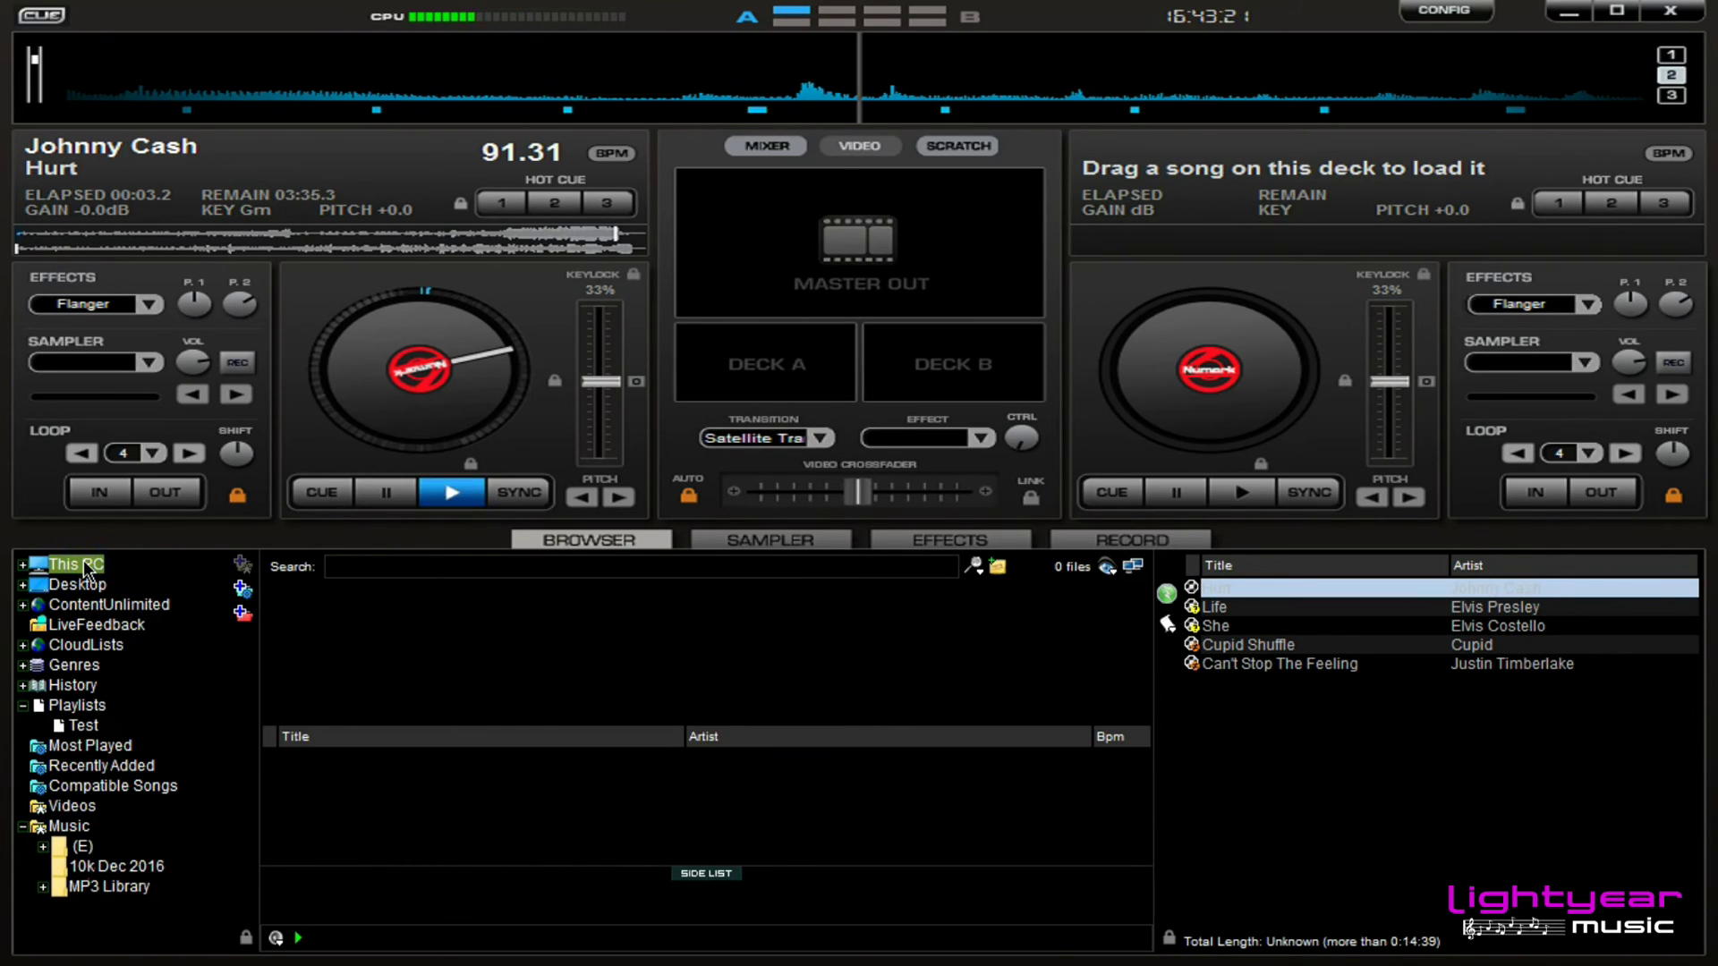
left_click(363, 567)
Select all five queued songs, from Hurt to Can't Stop The Feeling, and remove them.
left_click(1323, 667)
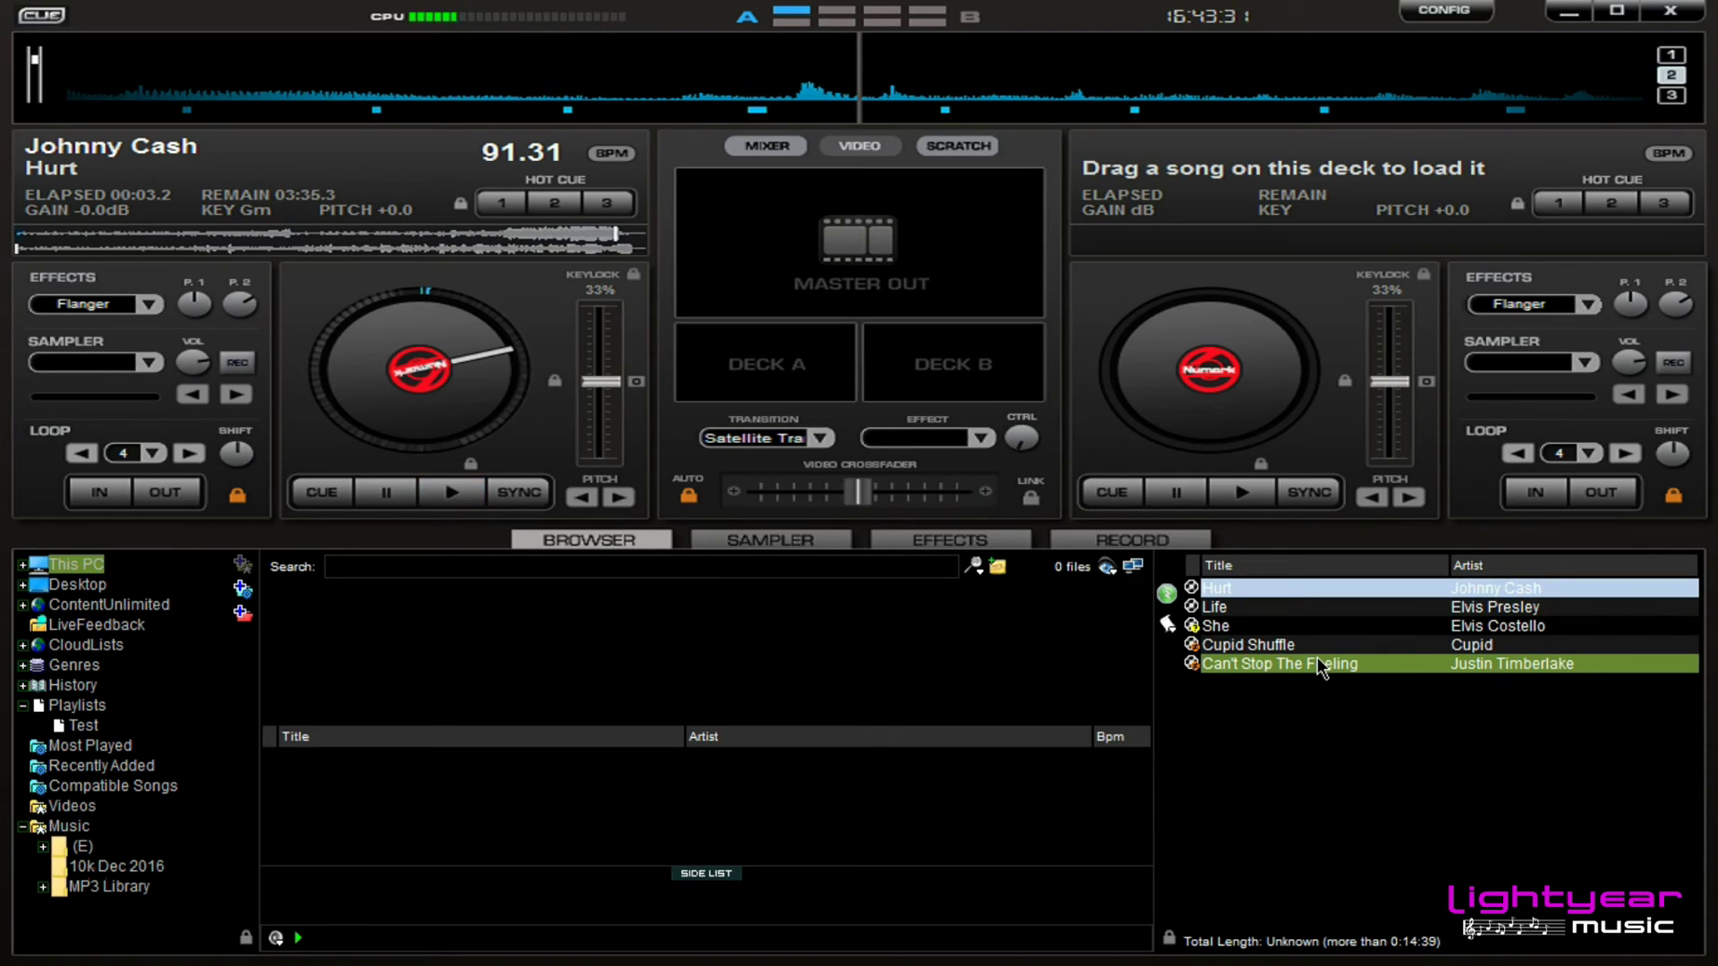
left_click(1317, 657, "shift")
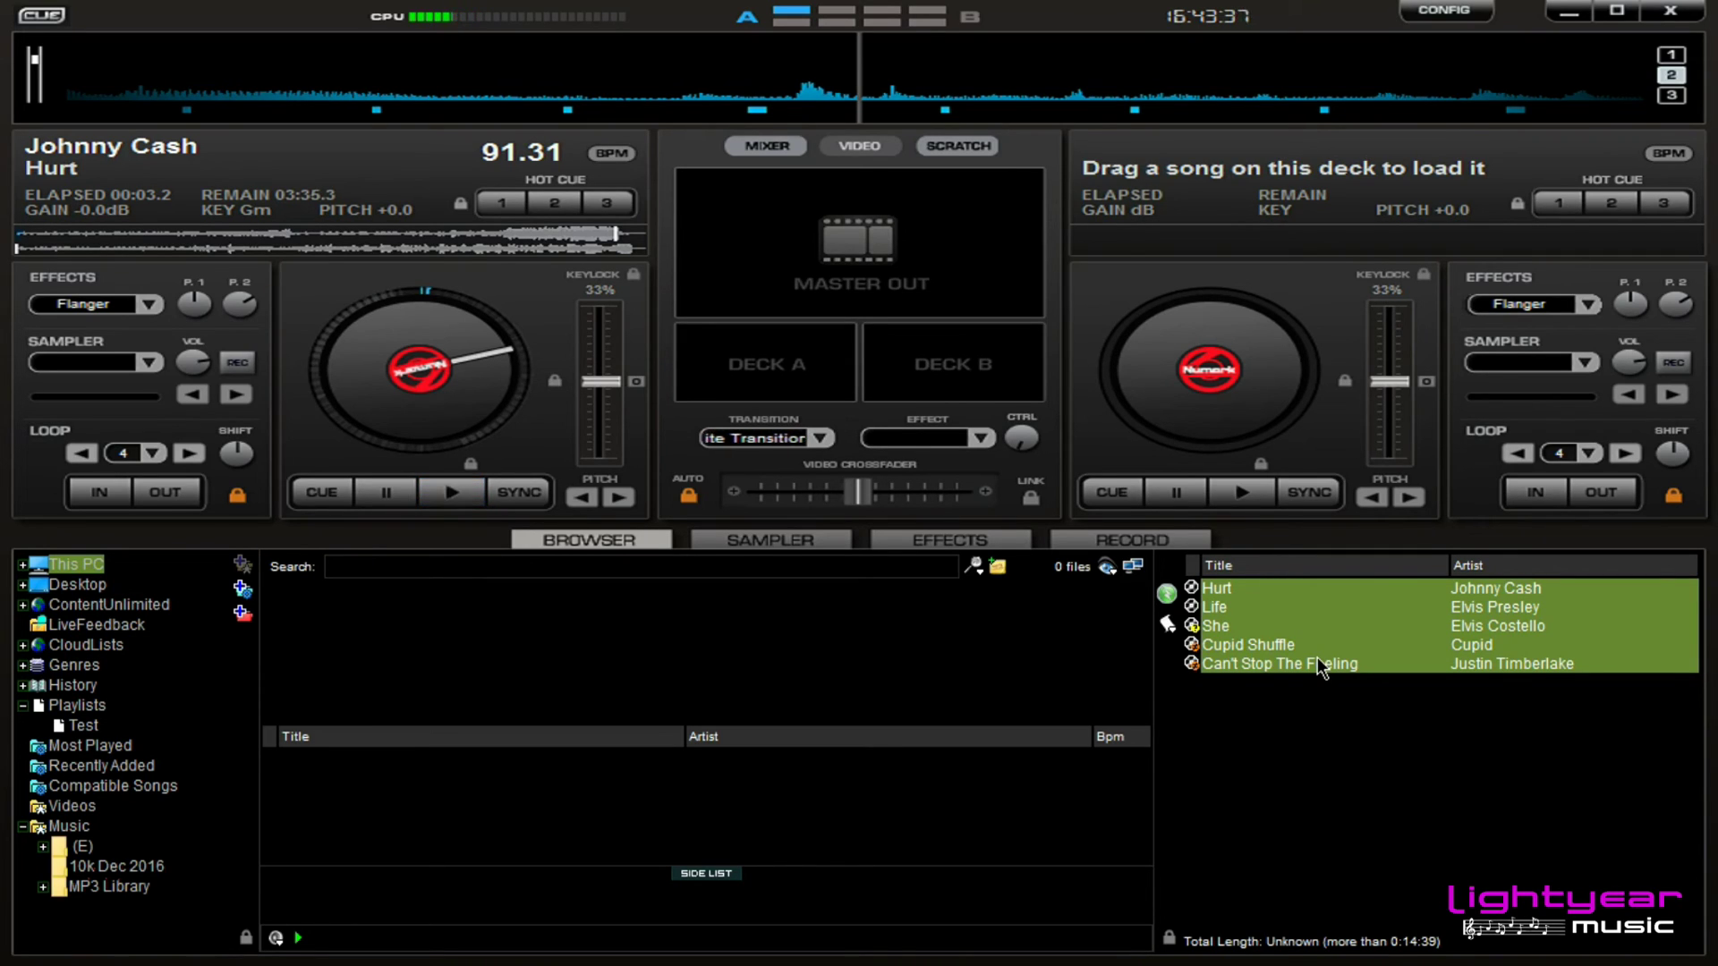
right_click(1316, 656)
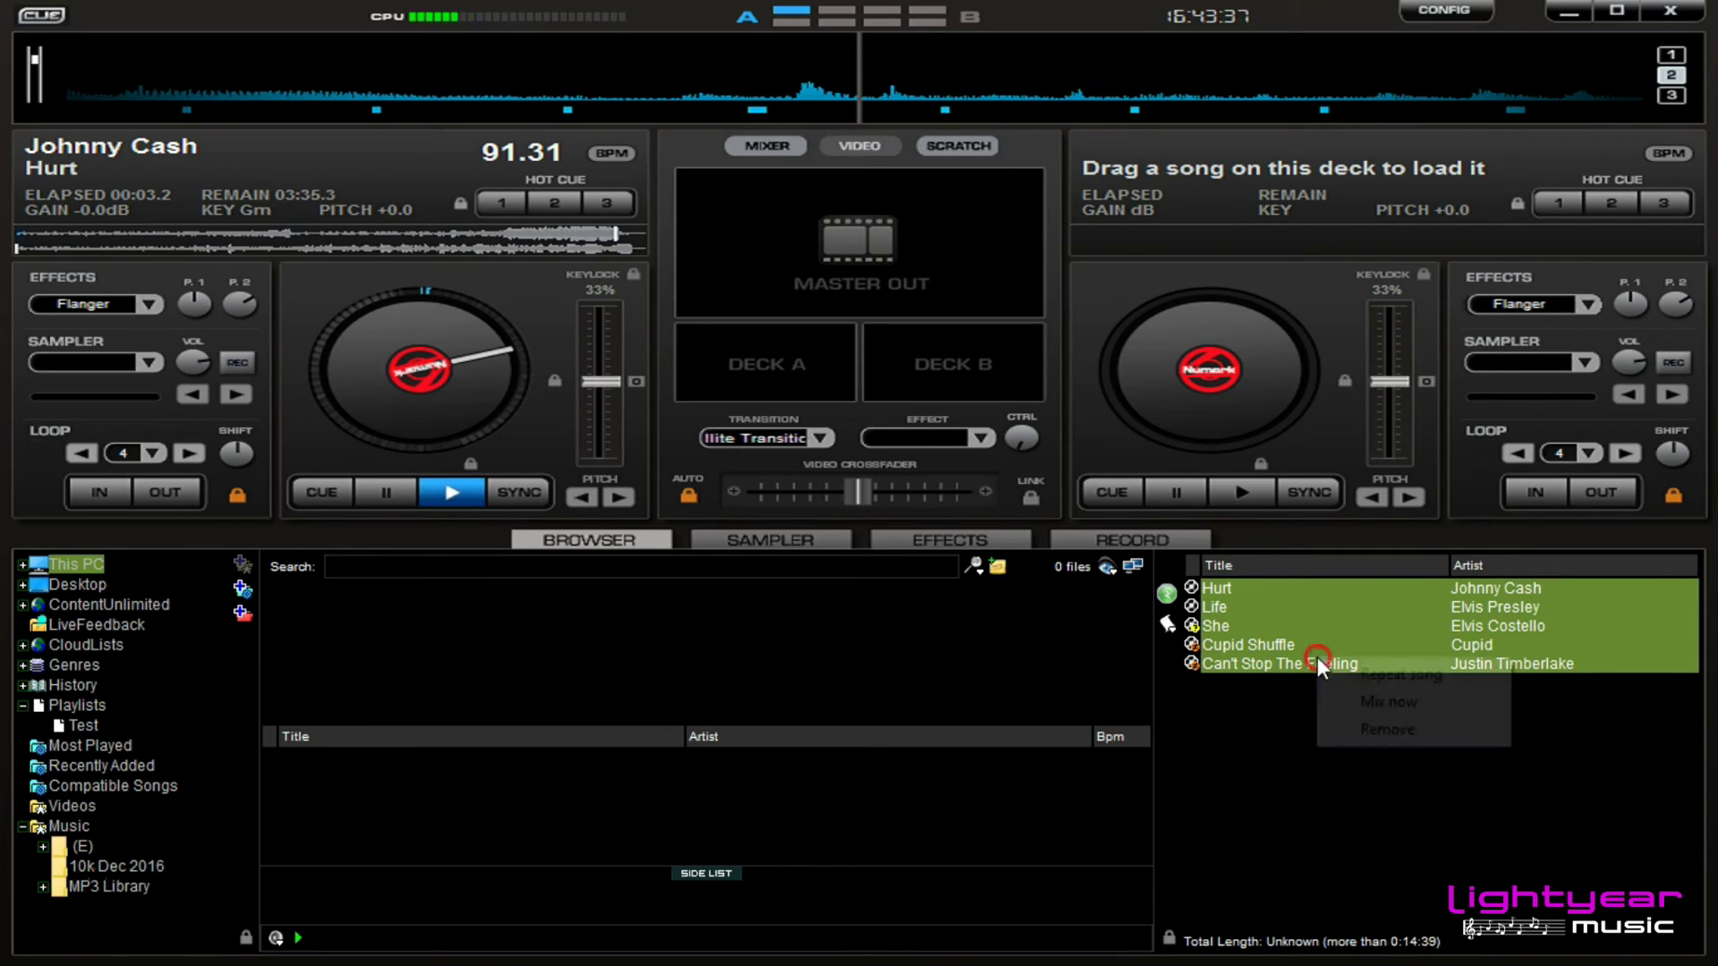
left_click(1386, 729)
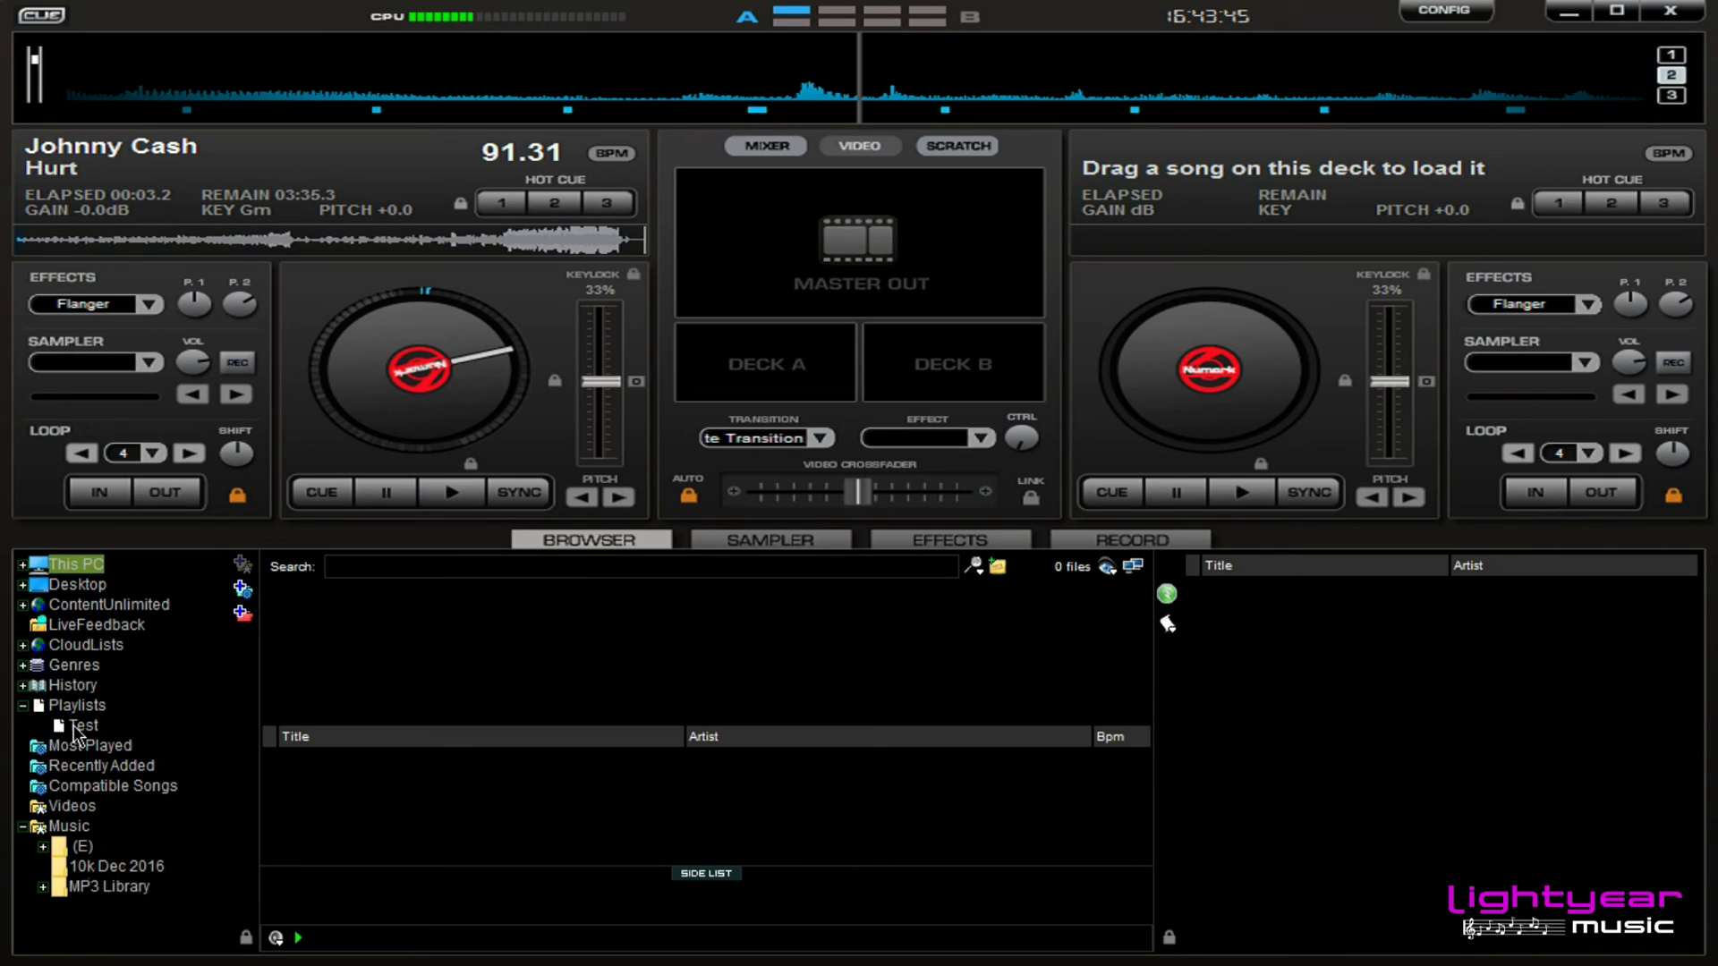
Drag all five Test playlist songs into the automix list and resume Hurt on deck 1.
left_click(82, 725)
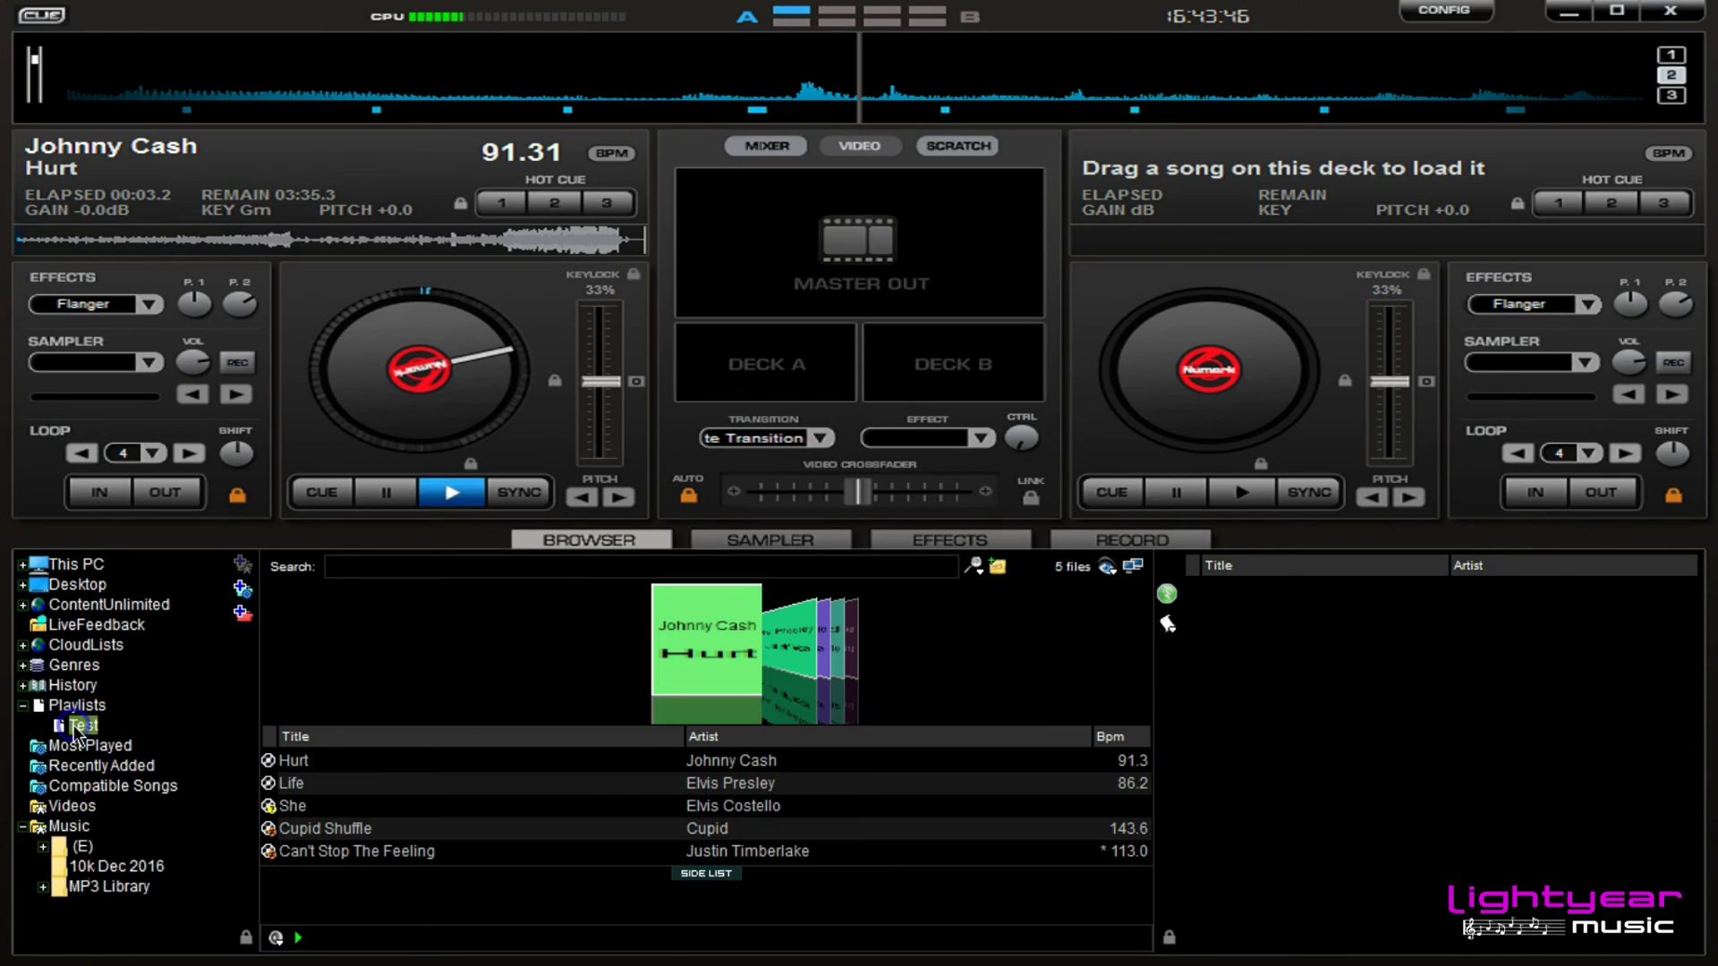
left_click(372, 829)
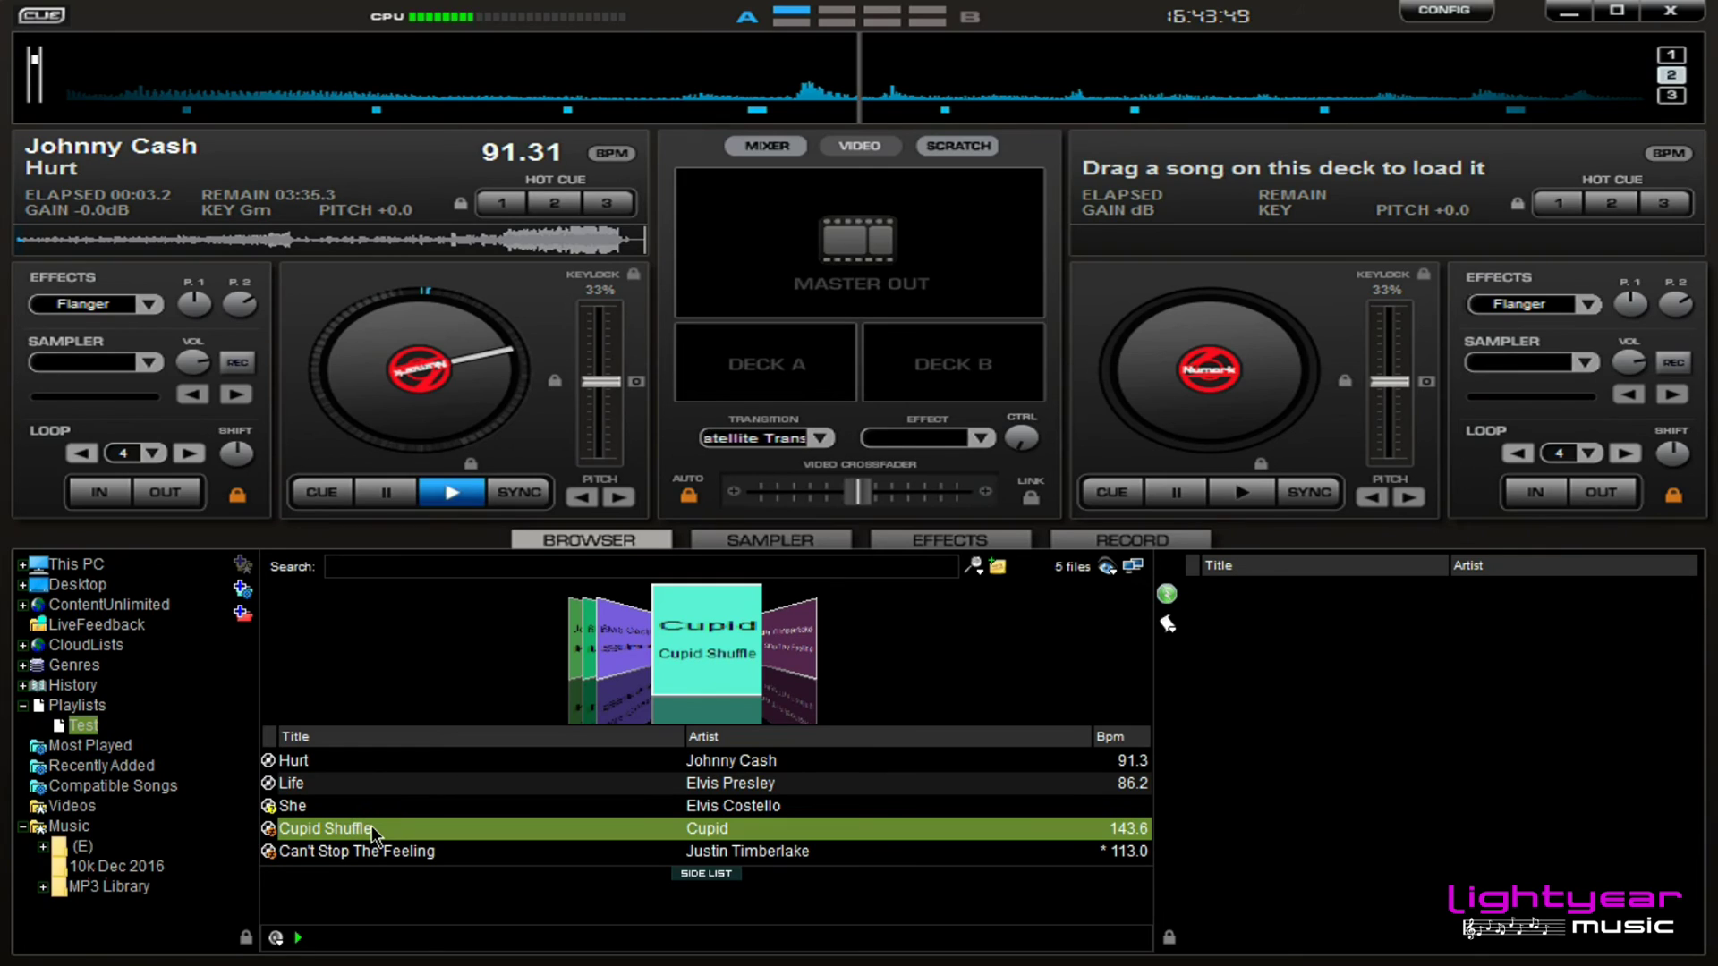
key("ctrl+a")
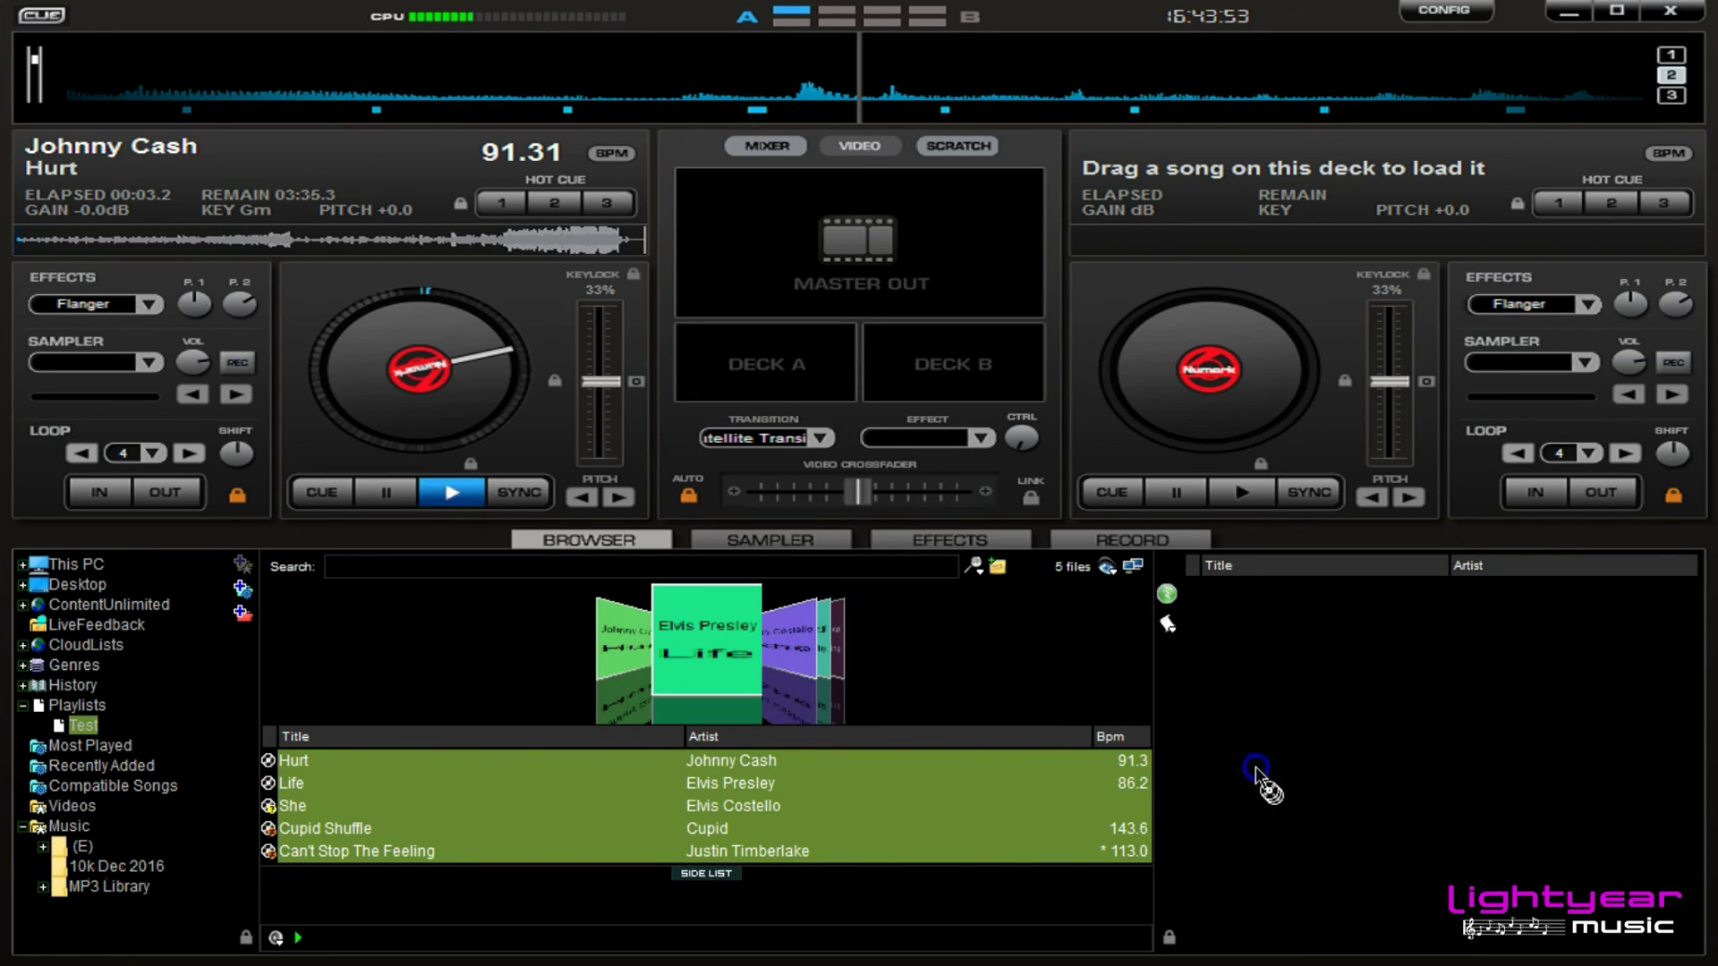
left_click_drag(1430, 750, 1430, 749)
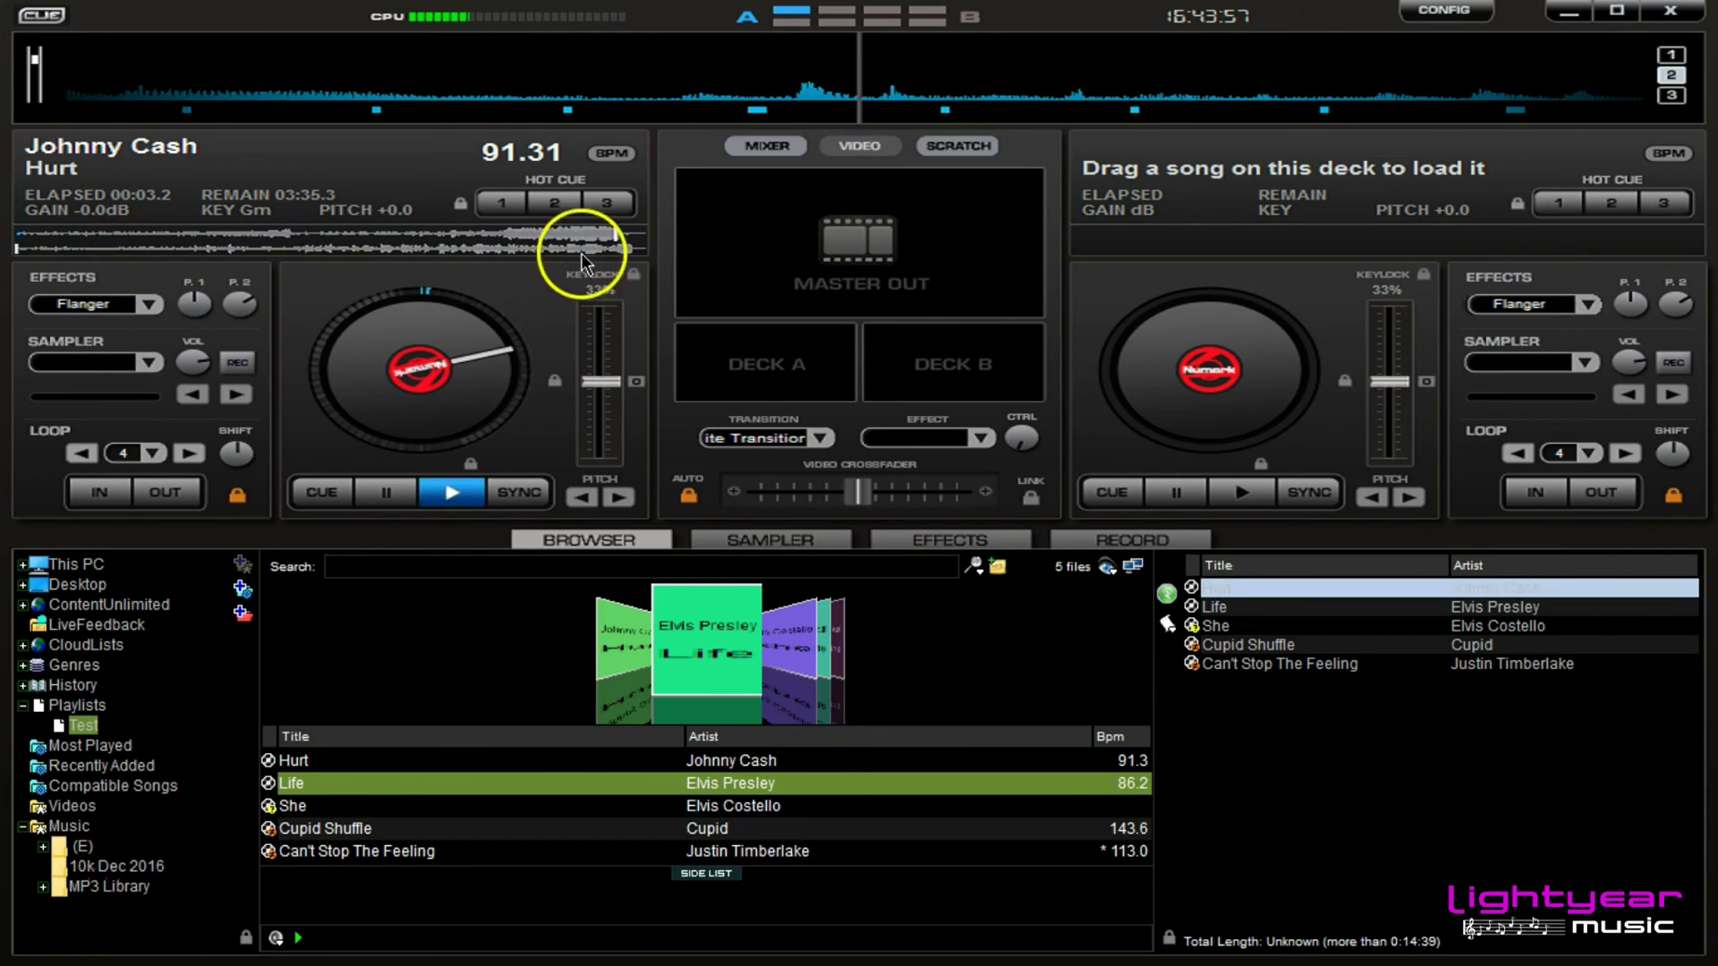
left_click(452, 493)
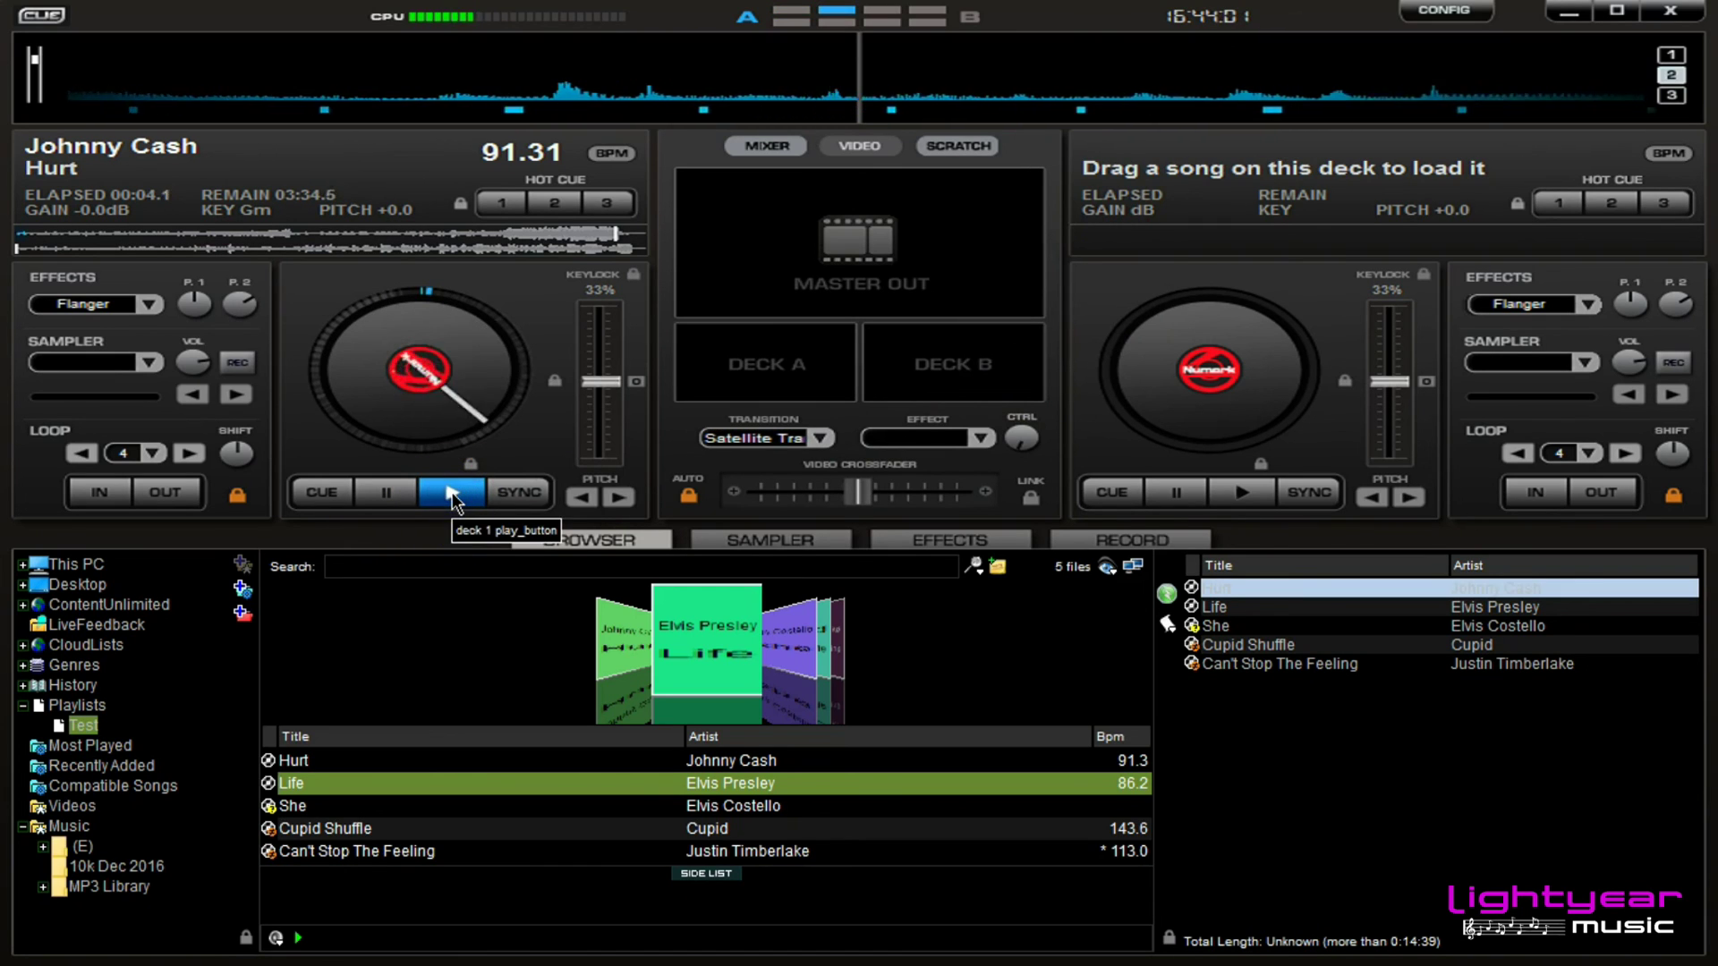